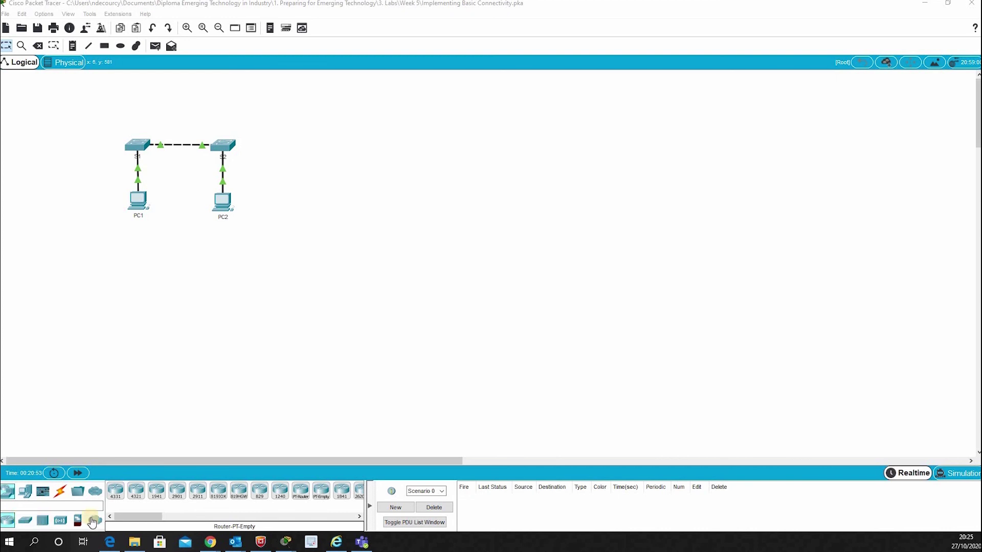
Open S1's command line and enter privileged mode with enable.
{"action": "left_click", "coordinate": [144, 145]}
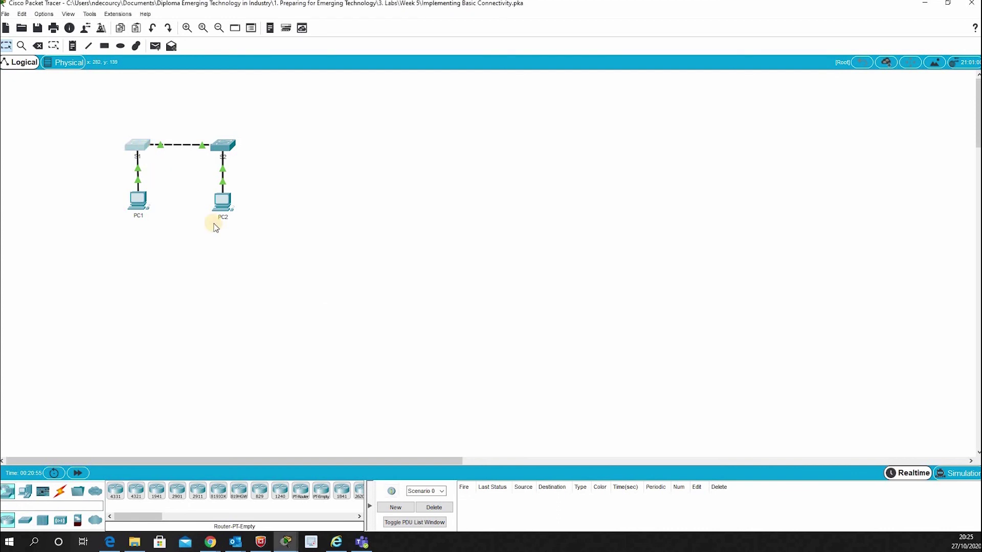
{"action": "left_click", "coordinate": [419, 153]}
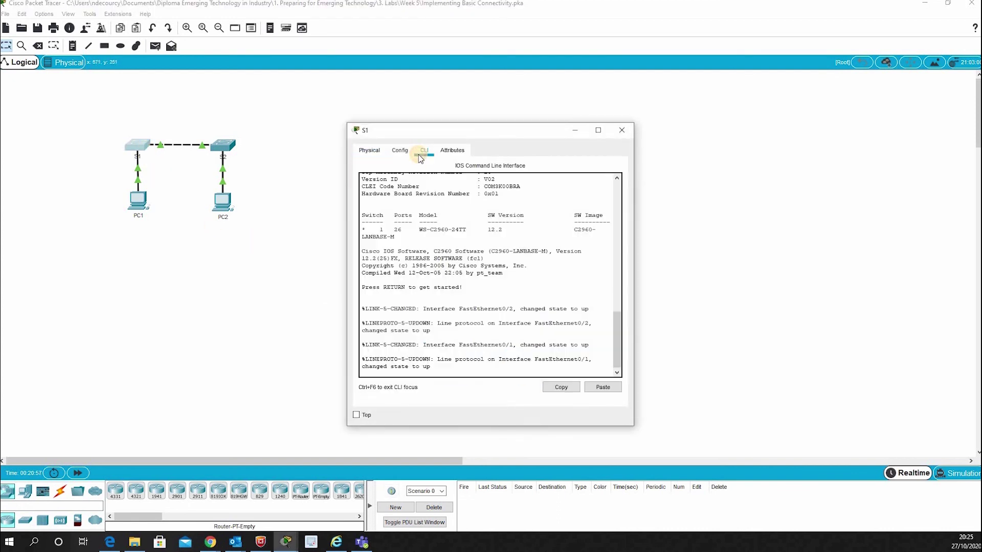
{"action": "left_click", "coordinate": [410, 368]}
{"action": "key", "text": "Return"}
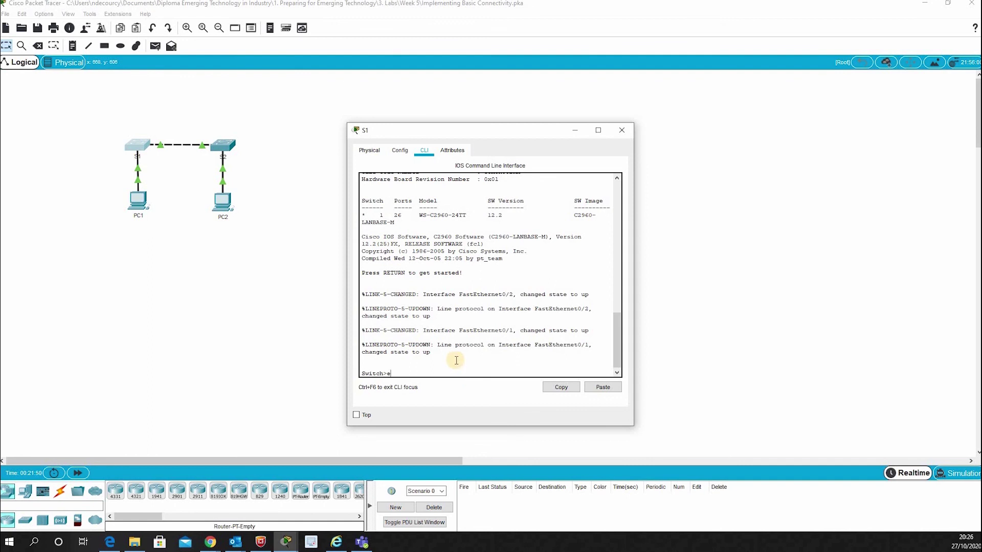
{"action": "type", "text": "n"}
{"action": "key", "text": "Tab"}
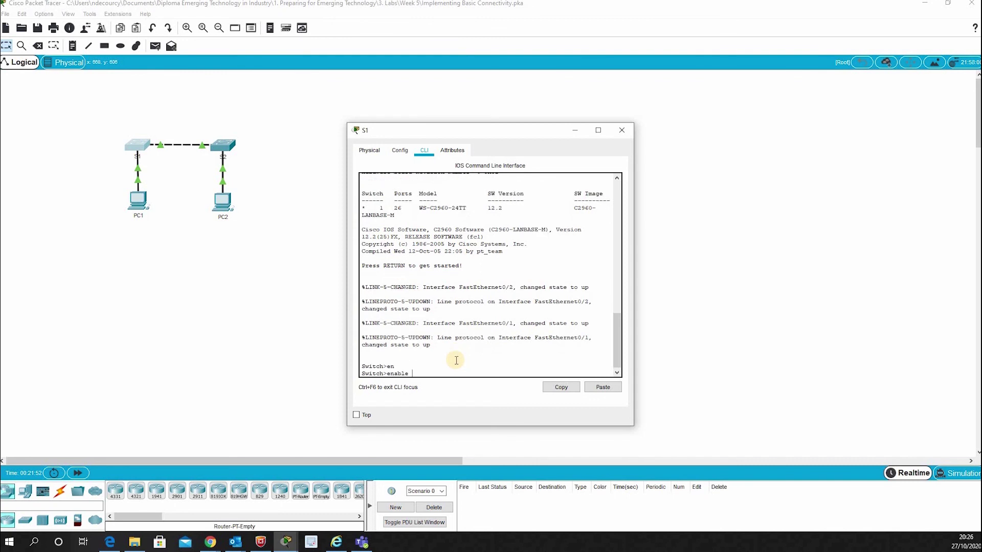
{"action": "key", "text": "Return"}
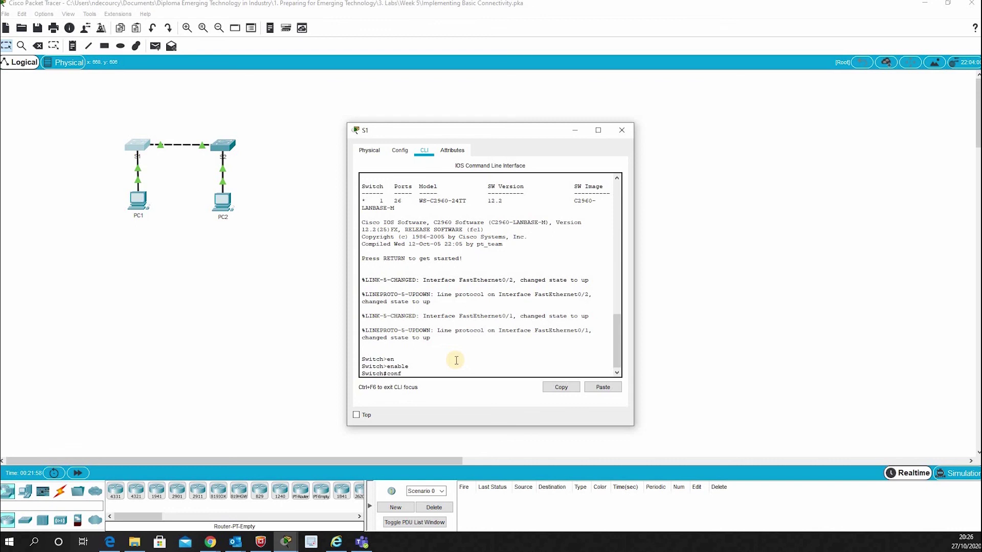
Enter global configuration, set the hostname to S1, and begin line console 0.
{"action": "type", "text": "config t"}
{"action": "key", "text": "Return"}
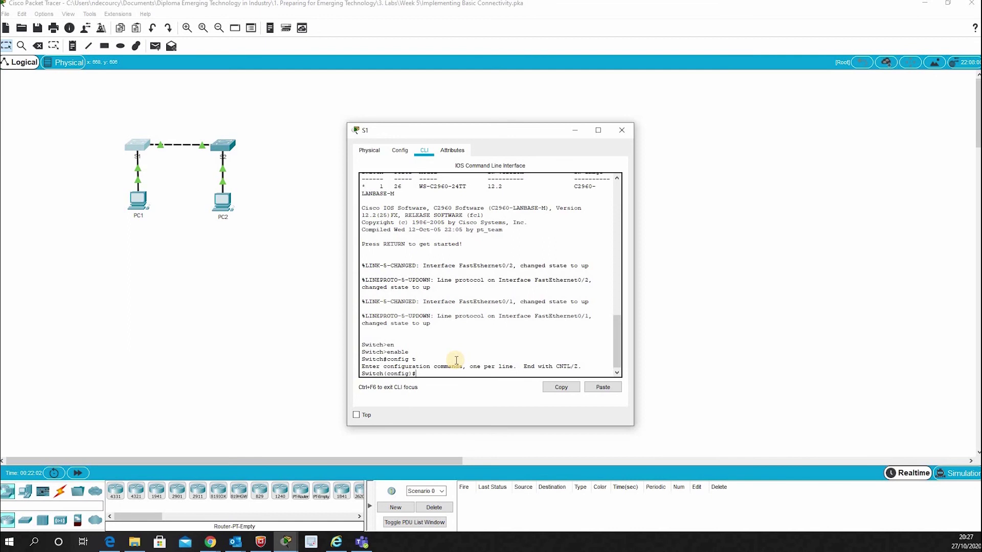
{"action": "type", "text": "hostname S1"}
{"action": "key", "text": "Return"}
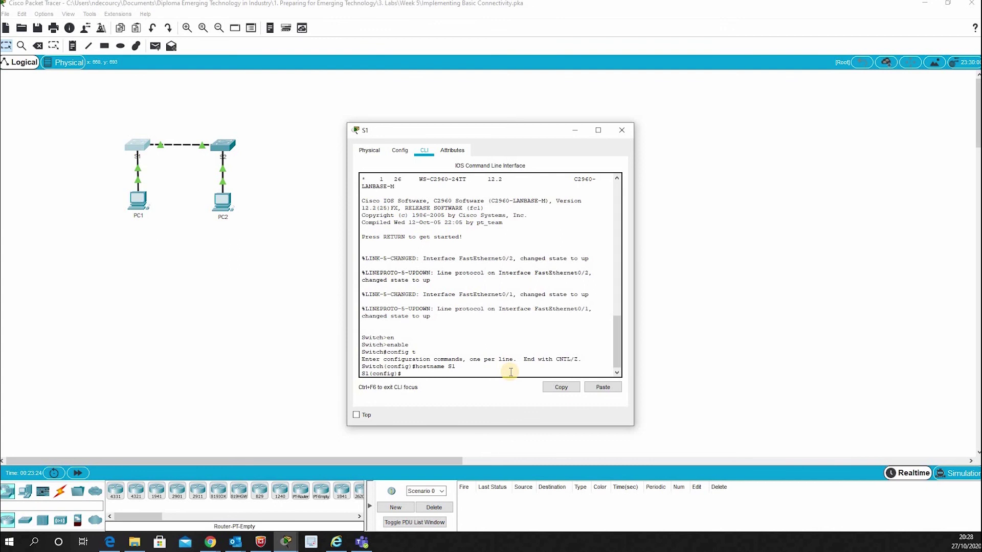
{"action": "type", "text": "ine console 0"}
On console line 0, set a console password and require login.
{"action": "key", "text": "Return"}
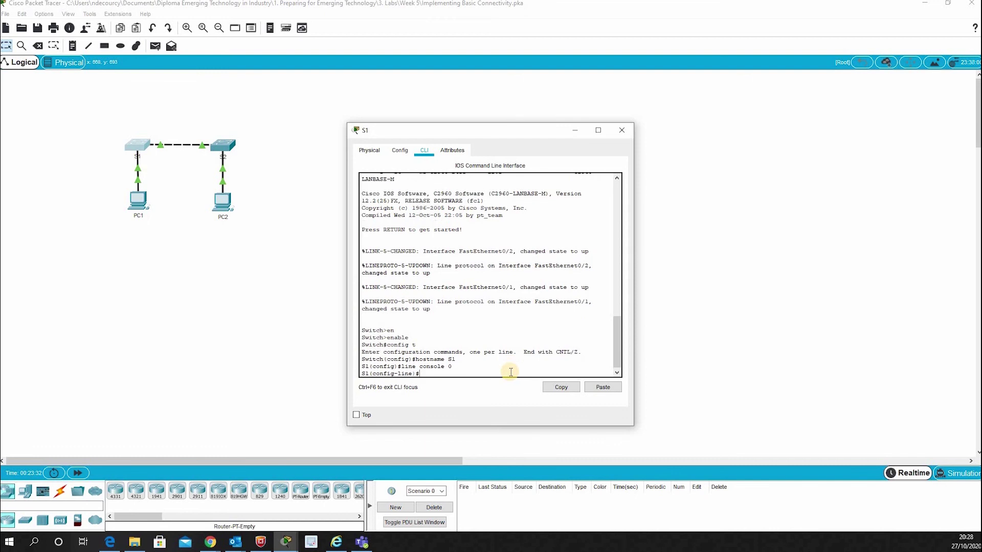
{"action": "type", "text": "password cisco"}
{"action": "key", "text": "Return"}
{"action": "type", "text": "lo"}
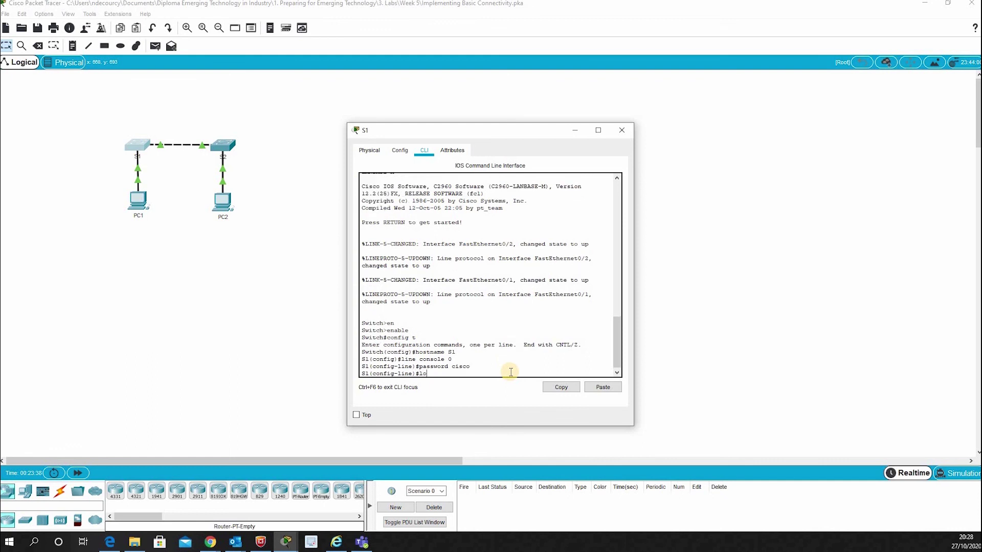
{"action": "type", "text": "gin"}
{"action": "key", "text": "Return"}
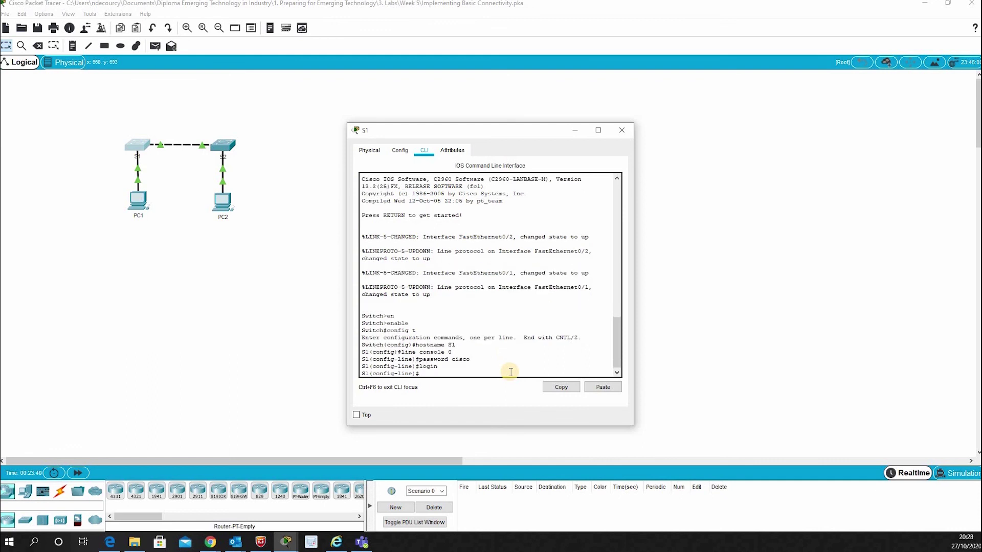
Return to global configuration and set an enable secret for privileged mode.
{"action": "type", "text": "exit"}
{"action": "key", "text": "Return"}
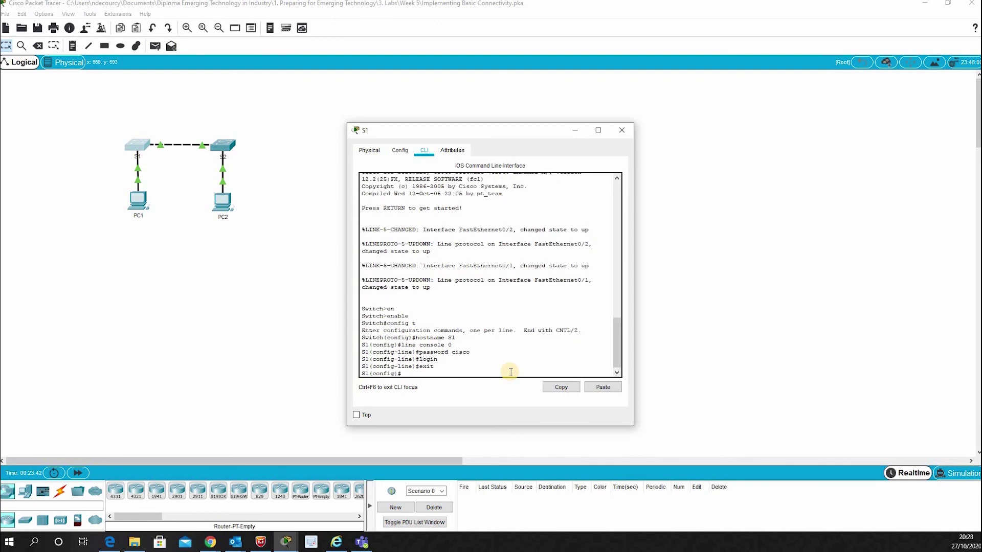
{"action": "type", "text": "enable secret class"}
{"action": "key", "text": "Return"}
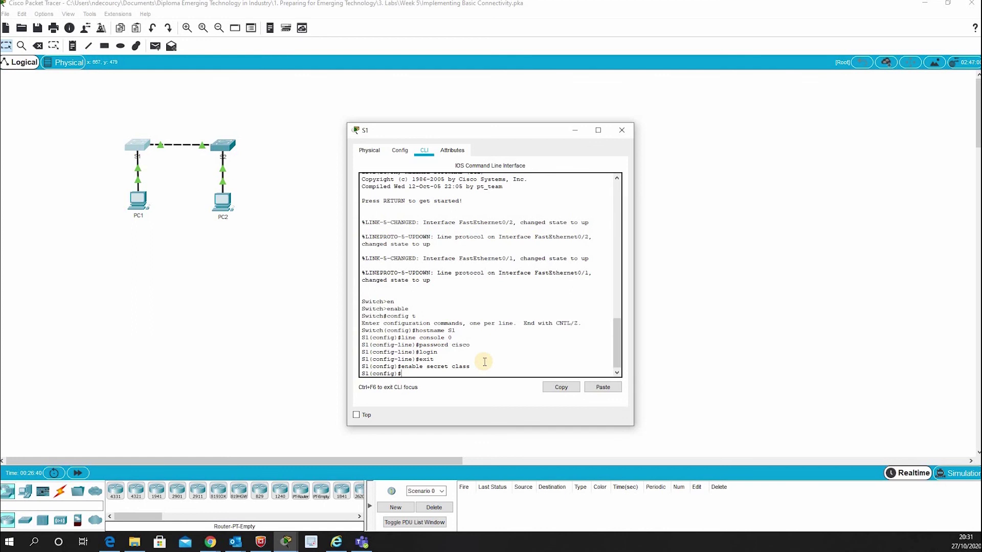
Log out of S1's console and log back in with the console password.
{"action": "type", "text": "exit"}
{"action": "key", "text": "Return"}
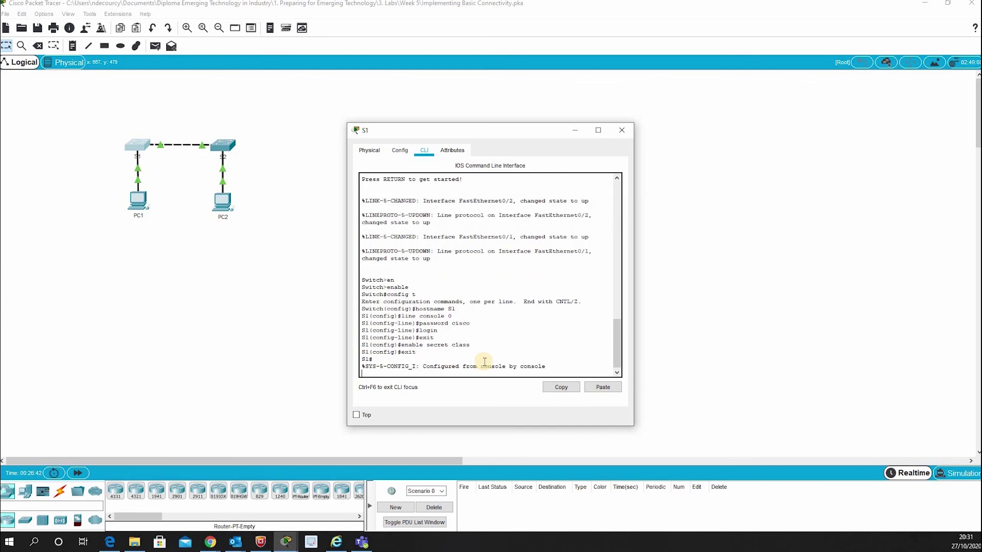
{"action": "type", "text": "exit"}
{"action": "key", "text": "Return"}
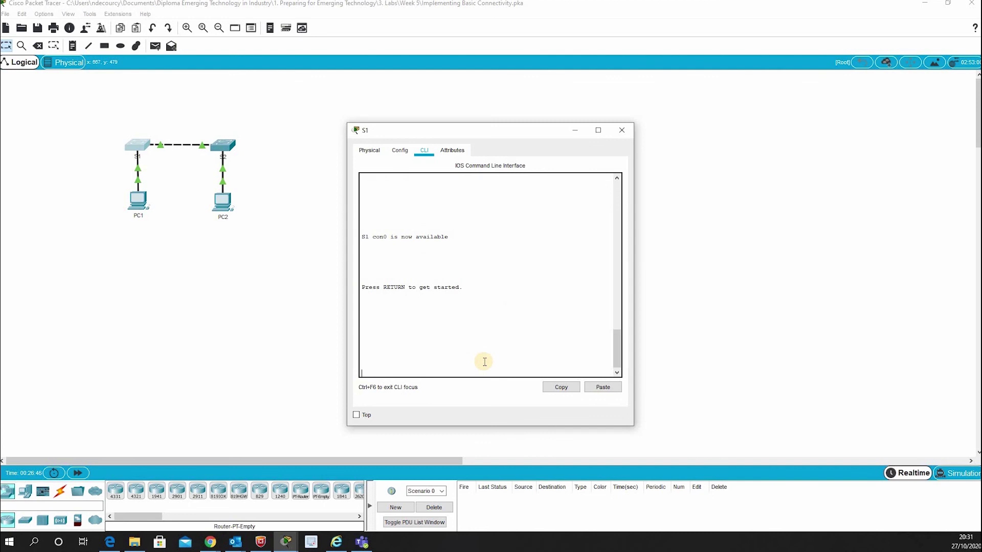
{"action": "key", "text": "Return"}
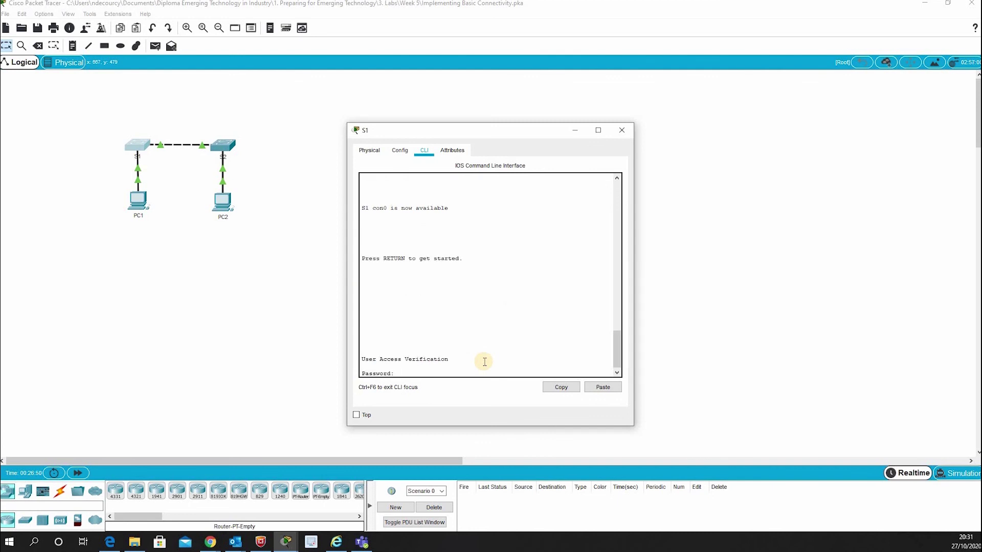
{"action": "key", "text": "Return"}
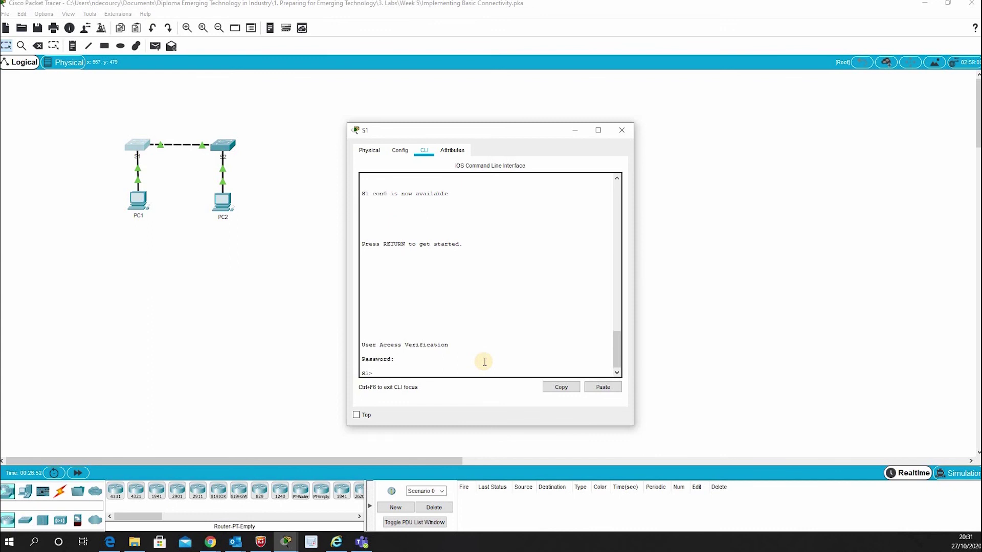
Enter privileged mode with the enable secret, then return to global configuration.
{"action": "type", "text": "enable"}
{"action": "key", "text": "Return"}
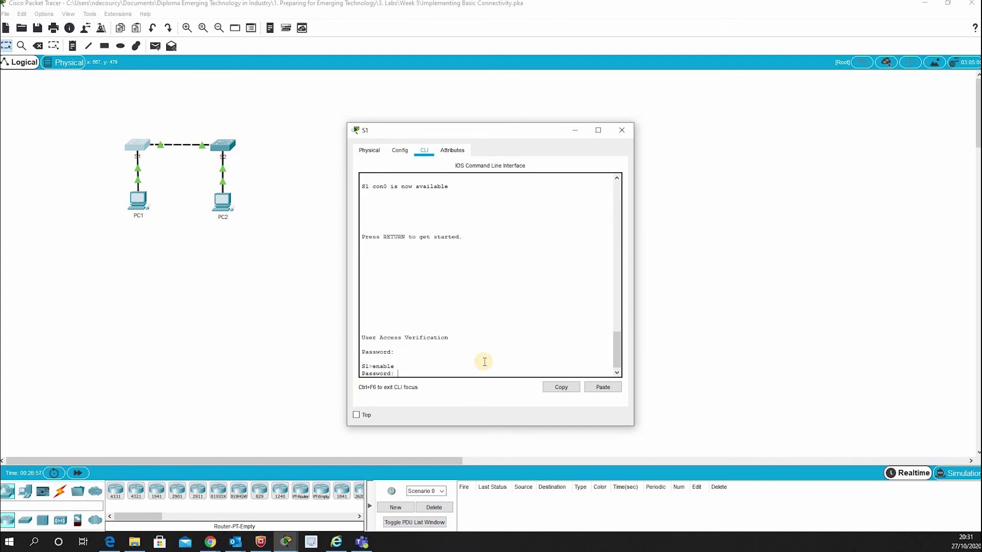
{"action": "key", "text": "Return"}
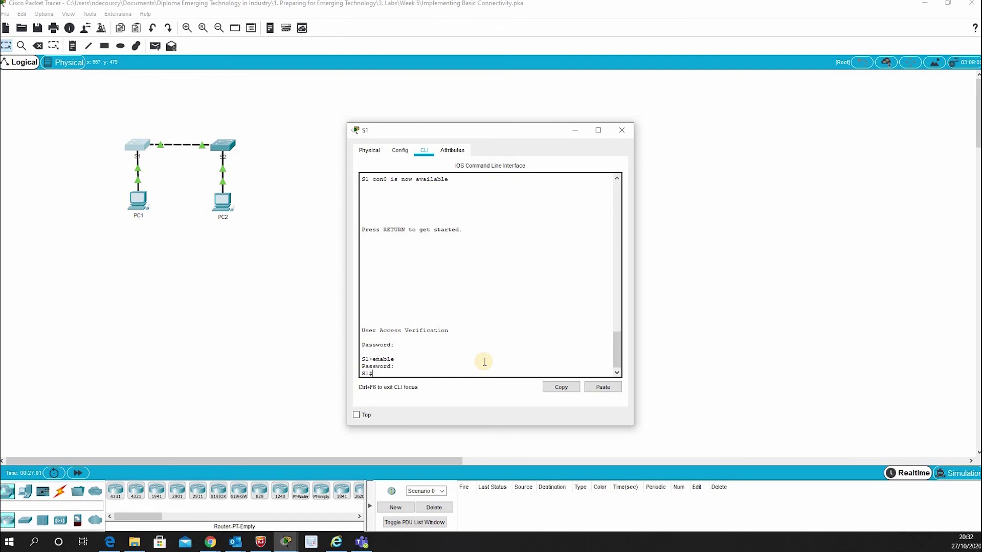
{"action": "type", "text": "config t"}
{"action": "key", "text": "Return"}
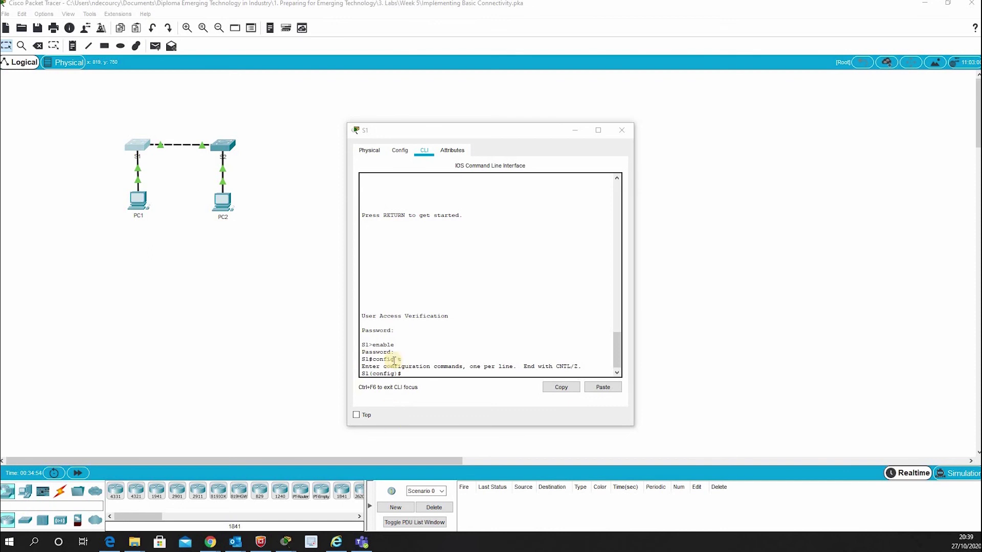
Set S1's MOTD banner to 'Authorized access only. Violators will be prosecuted…' and exit to privileged mode.
{"action": "left_click", "coordinate": [464, 371]}
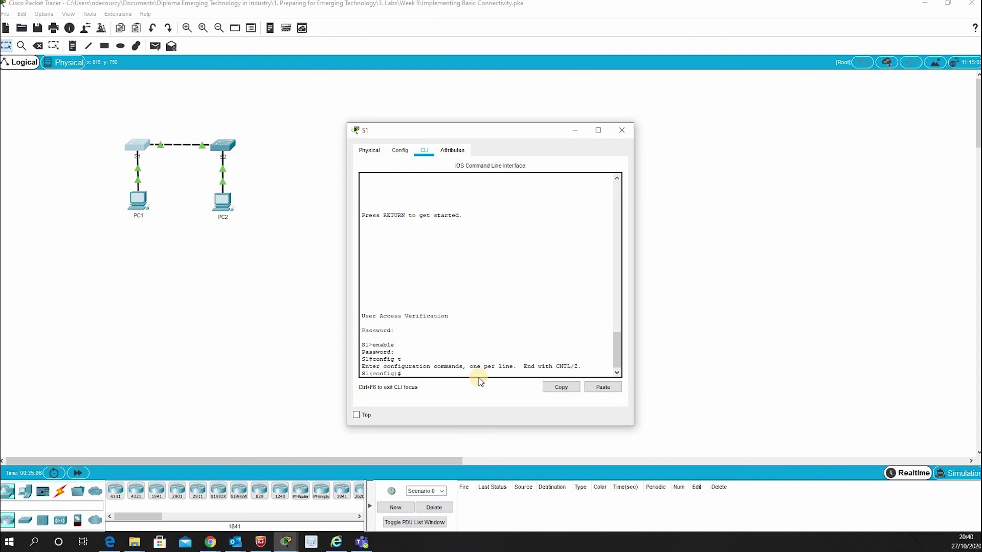
{"action": "type", "text": "banner motd"}
{"action": "right_click", "coordinate": [464, 377]}
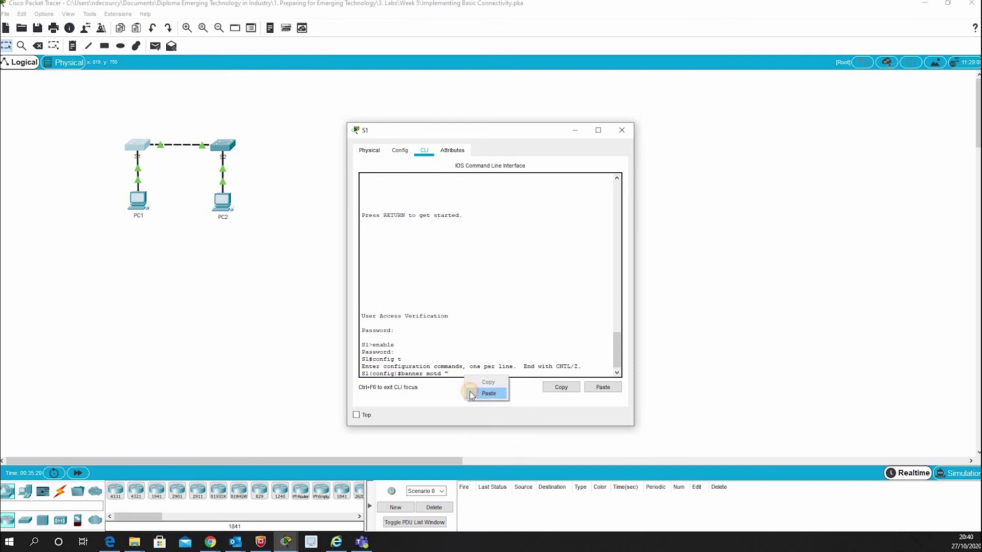
{"action": "left_click", "coordinate": [488, 393]}
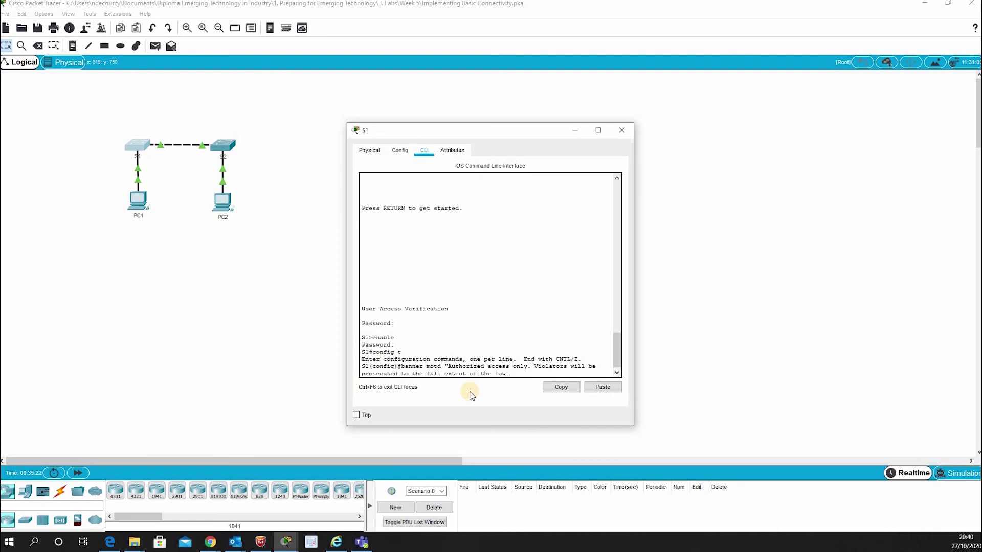
{"action": "type", "text": "\""}
{"action": "key", "text": "Return"}
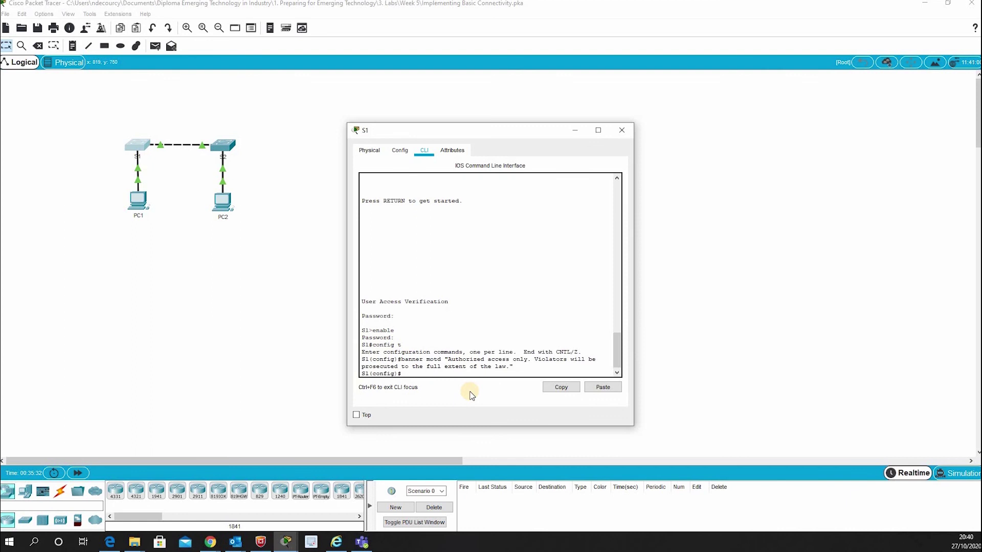
{"action": "type", "text": "exit"}
{"action": "key", "text": "Return"}
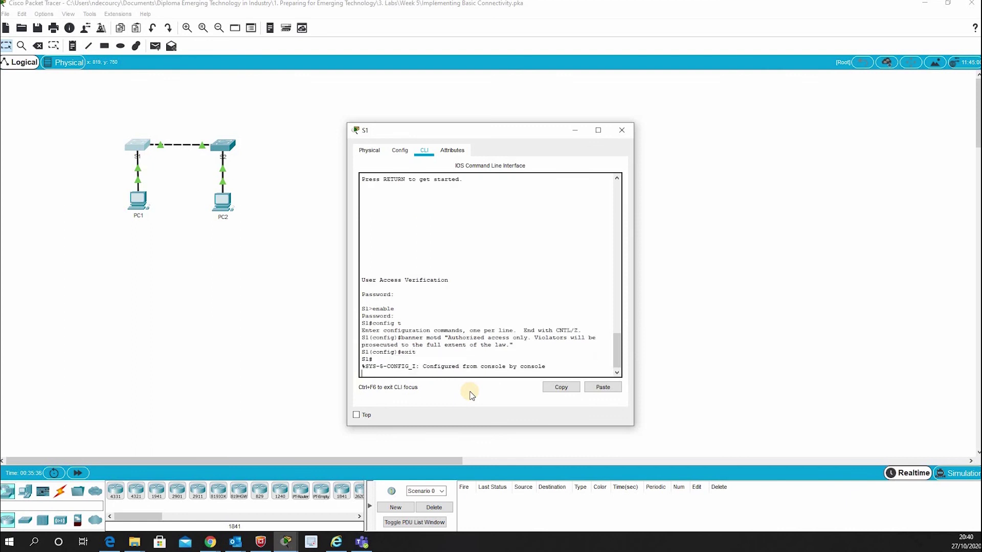
{"action": "key", "text": "Return"}
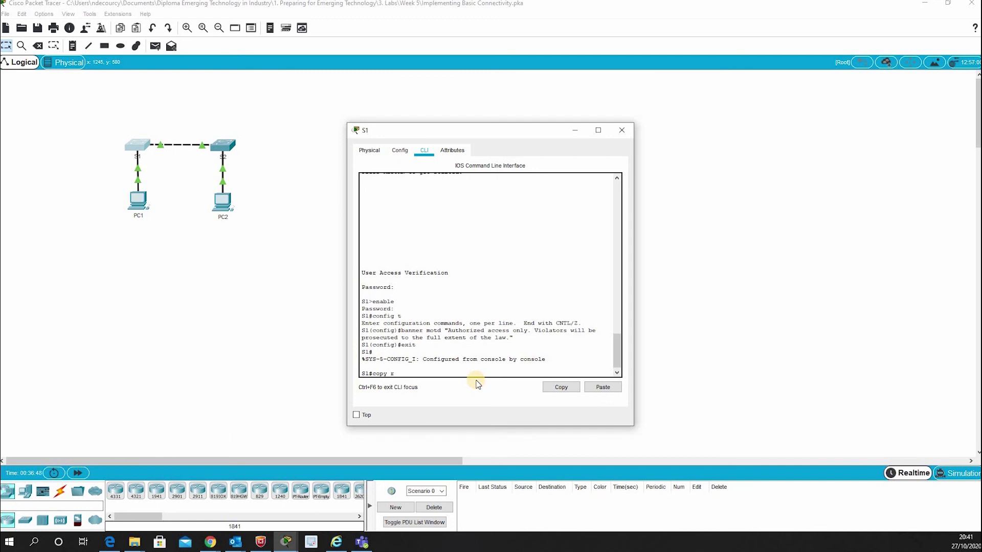
Copy S1's running-config to startup-config, accepting the default destination filename.
{"action": "type", "text": "ning-config startup-config"}
{"action": "key", "text": "Return"}
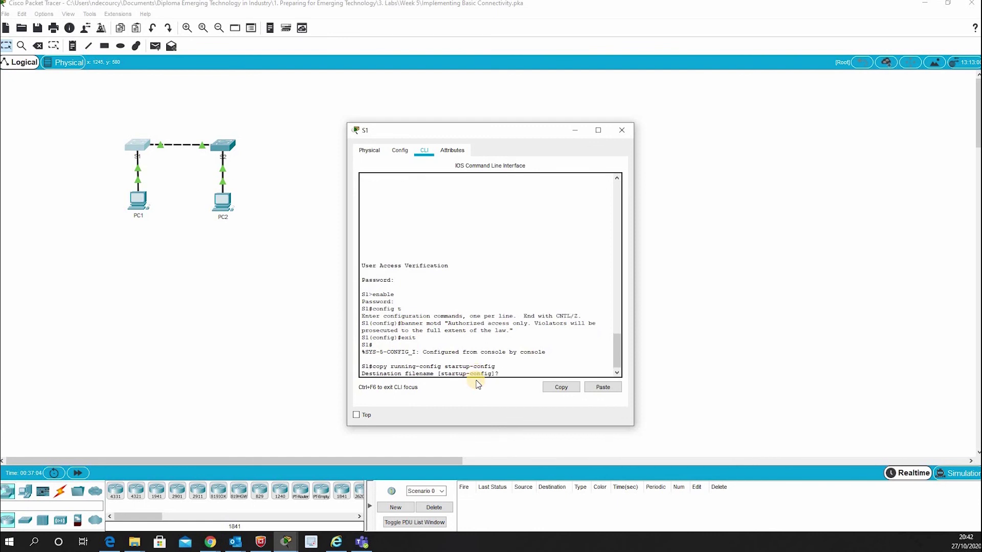
{"action": "key", "text": "Return"}
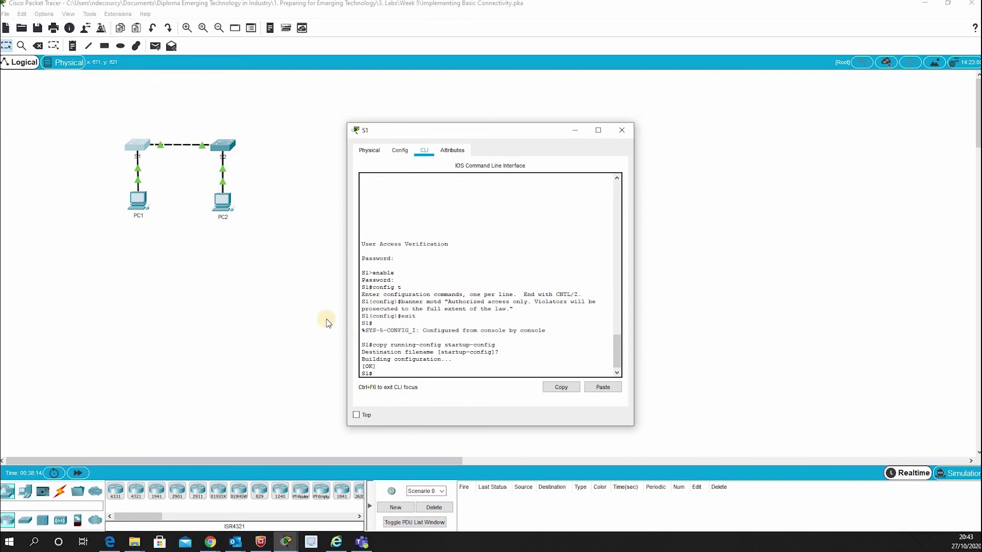
Open S2's command line, enter configuration mode, and set the hostname to S2.
{"action": "left_click", "coordinate": [632, 131]}
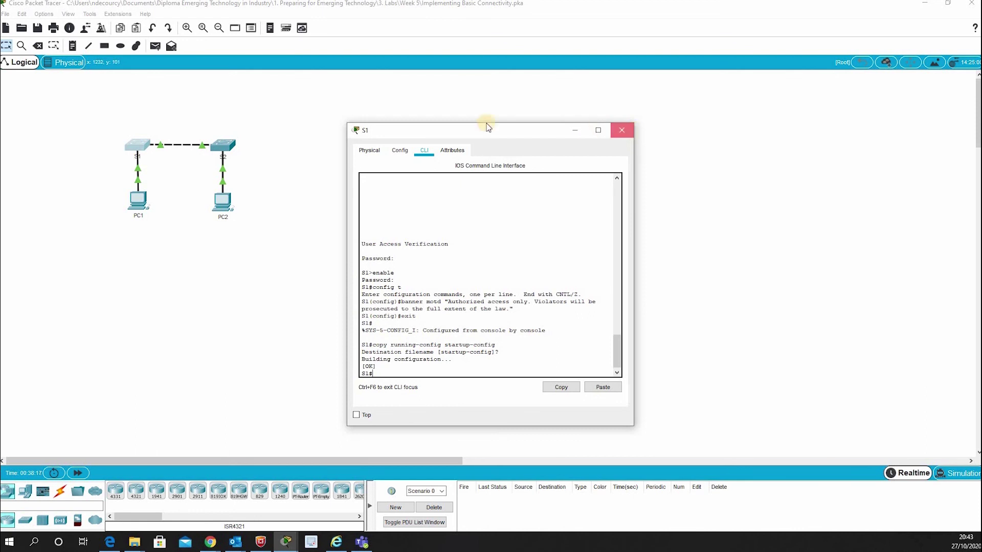
{"action": "left_click", "coordinate": [225, 149]}
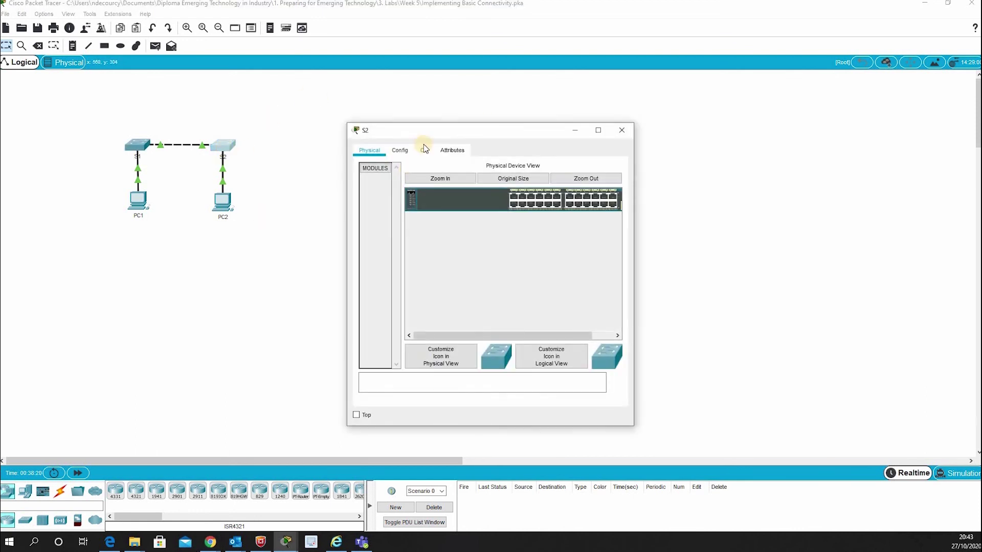
{"action": "left_click", "coordinate": [425, 149]}
{"action": "left_click", "coordinate": [418, 362]}
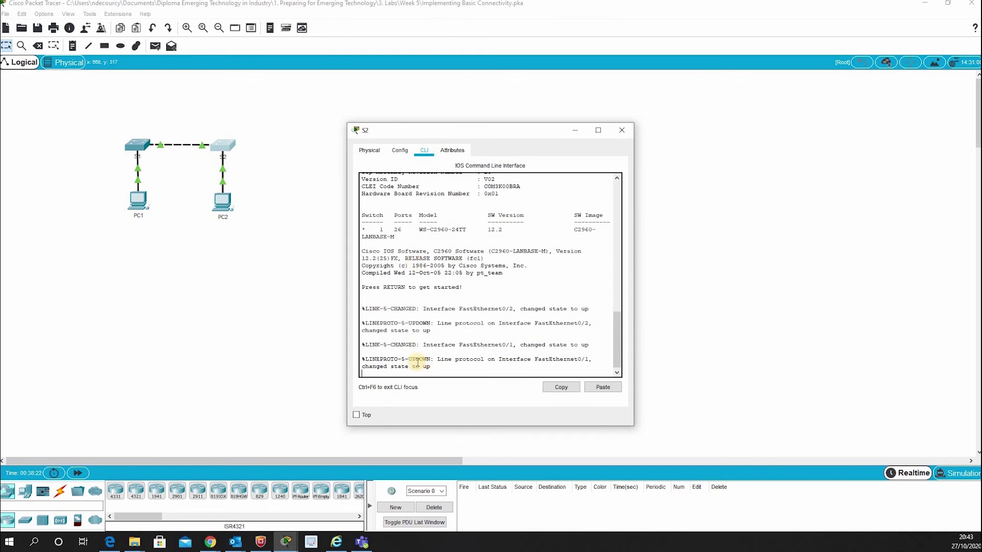
{"action": "key", "text": "Return"}
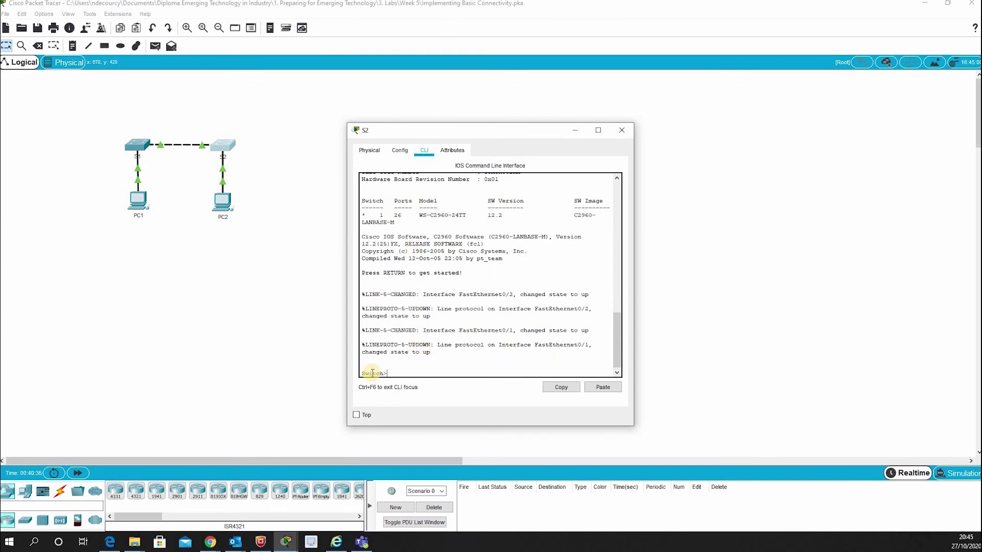
{"action": "type", "text": "en"}
{"action": "key", "text": "Return"}
{"action": "type", "text": "c"}
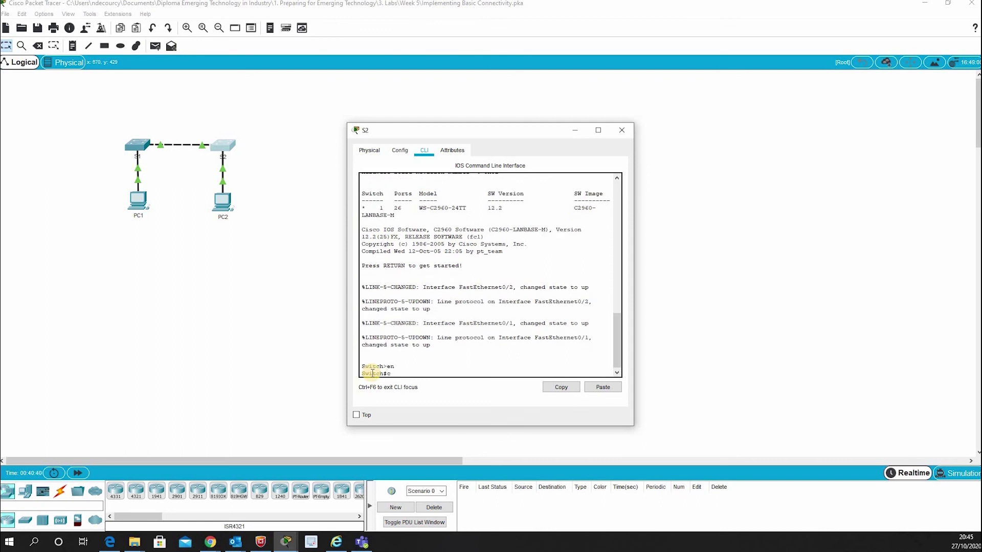
{"action": "type", "text": "onfig t"}
{"action": "key", "text": "Return"}
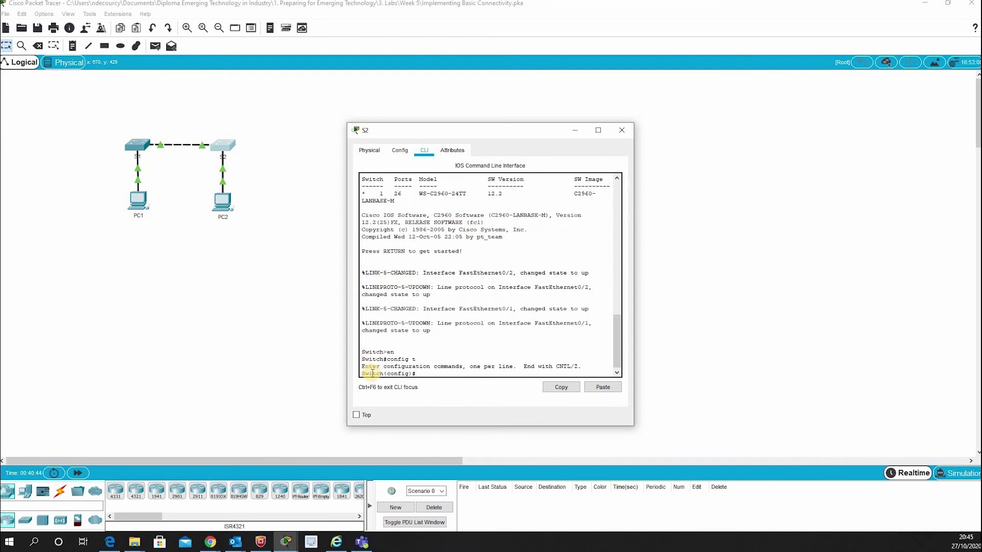
{"action": "type", "text": "hostname S2"}
{"action": "key", "text": "Return"}
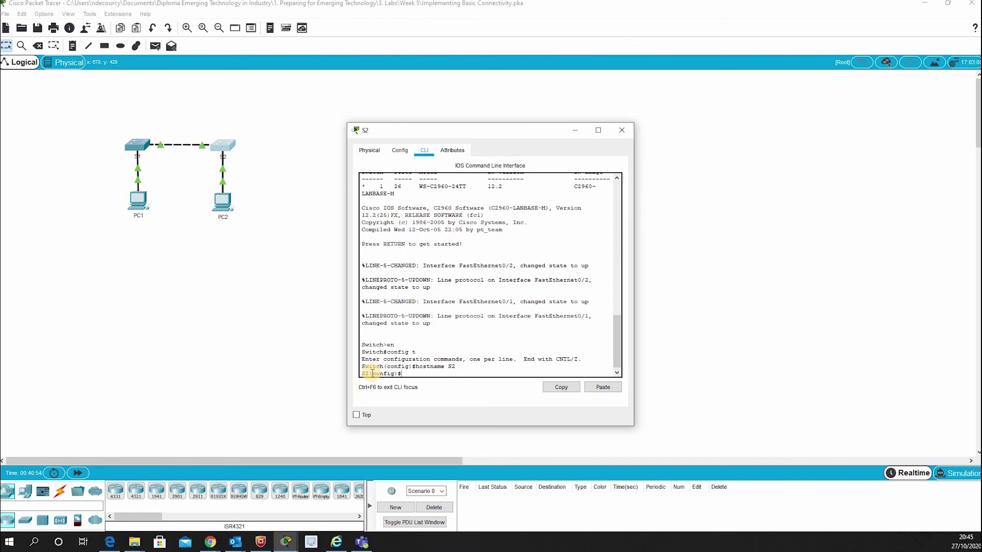
Give S2's console line a password with login, and set an enable secret.
{"action": "type", "text": "line console 0"}
{"action": "key", "text": "Return"}
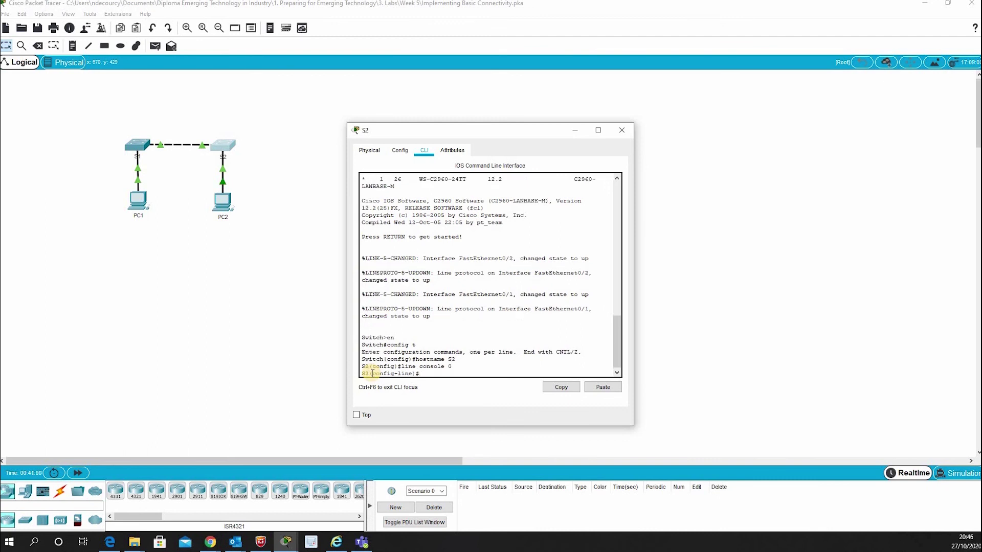
{"action": "type", "text": "passw"}
{"action": "type", "text": "ord cisco"}
{"action": "key", "text": "Return"}
{"action": "type", "text": "log"}
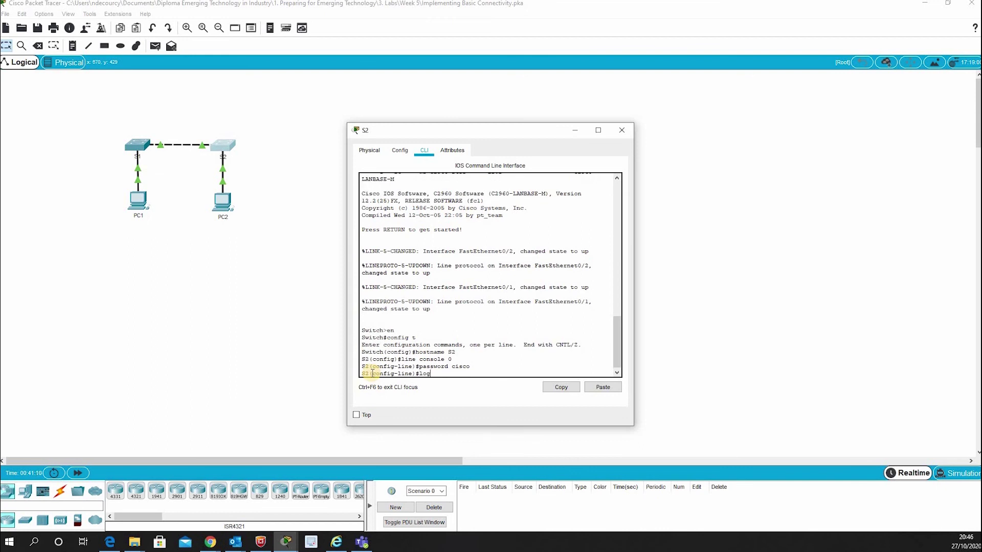
{"action": "type", "text": "in"}
{"action": "key", "text": "Return"}
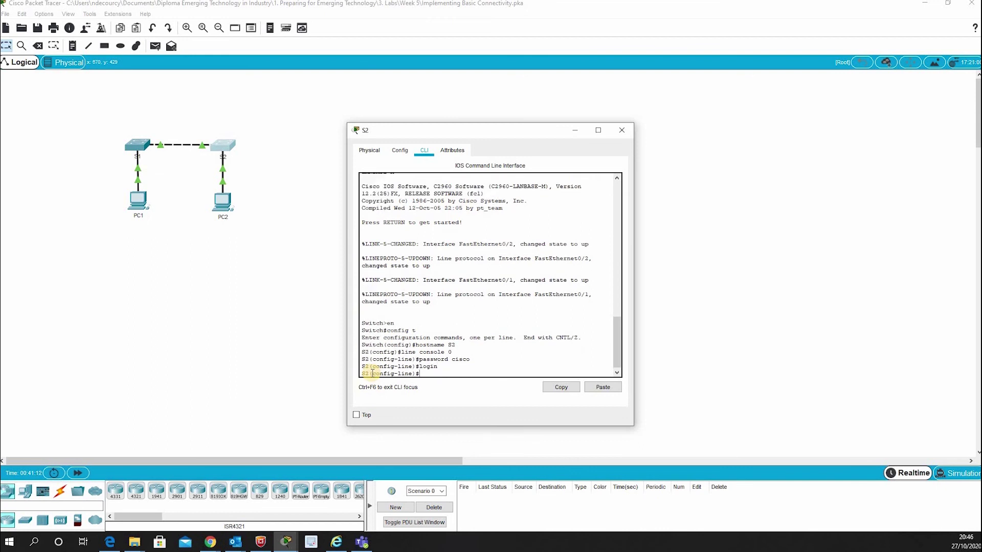
{"action": "type", "text": "exit"}
{"action": "key", "text": "Return"}
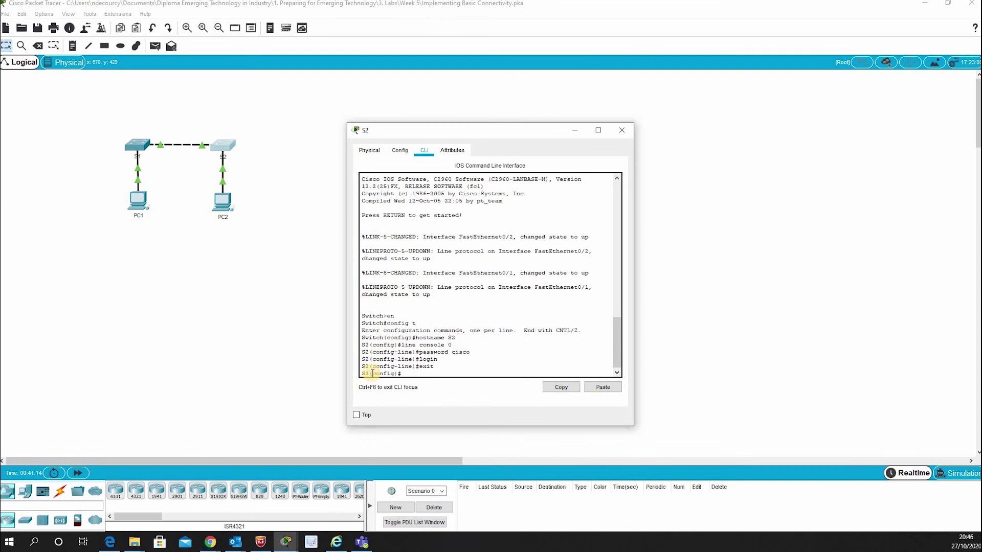
{"action": "type", "text": "enable secret class"}
{"action": "key", "text": "Return"}
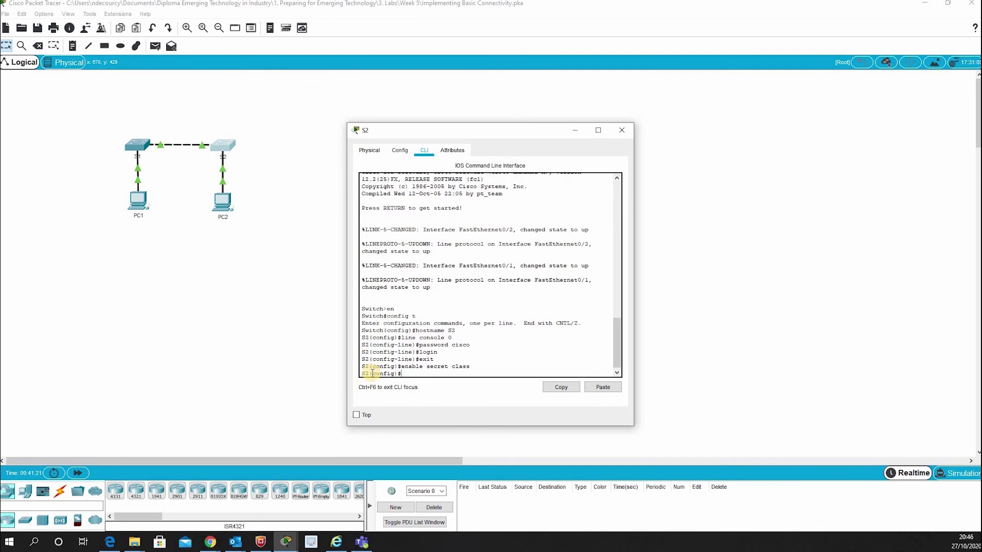
Add the pasted 'Authorized access only' MOTD banner to S2 and exit configuration mode.
{"action": "type", "text": "mo"}
{"action": "key", "text": "BackSpace"}
{"action": "type", "text": "banner motd \""}
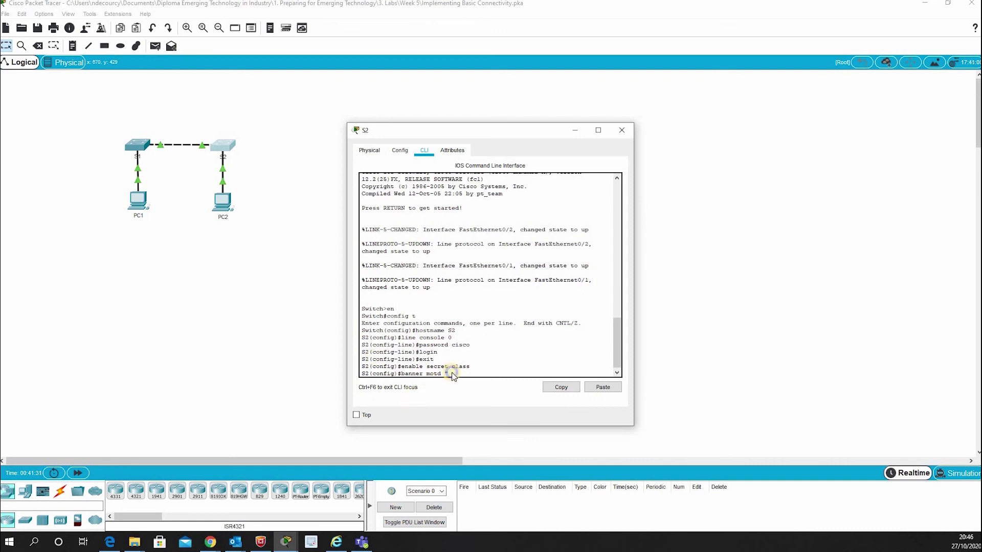
{"action": "right_click", "coordinate": [452, 376]}
{"action": "left_click", "coordinate": [455, 388]}
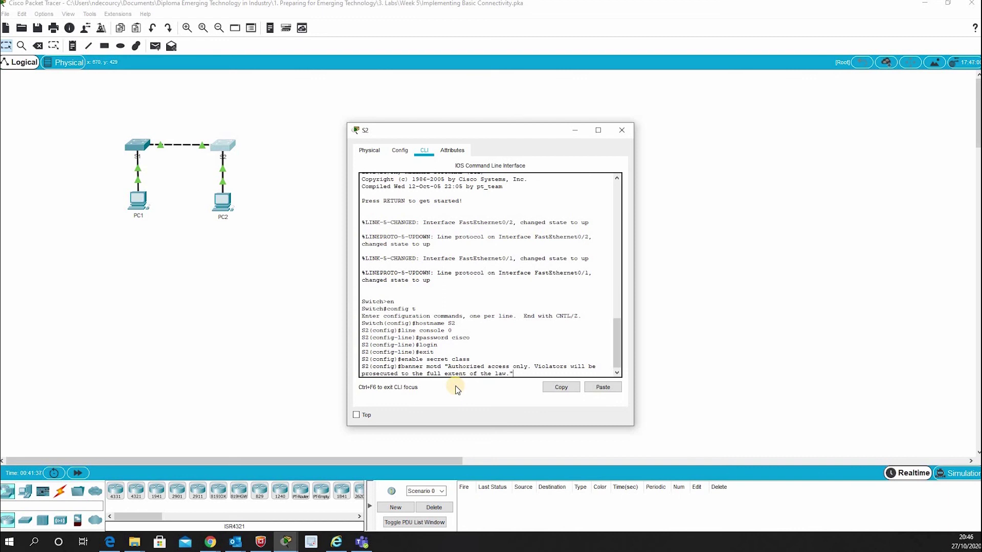
{"action": "key", "text": "Return"}
{"action": "type", "text": "exit"}
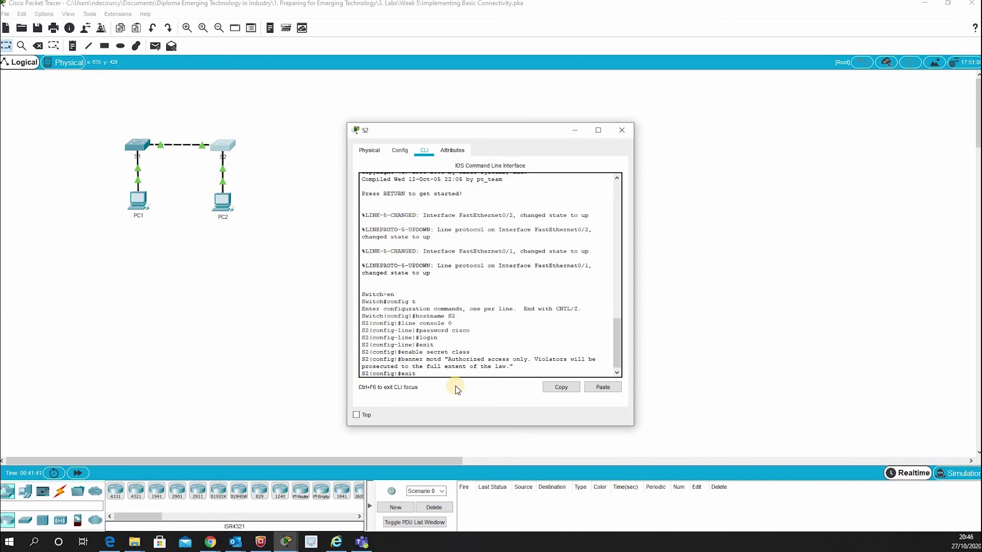
{"action": "key", "text": "Return"}
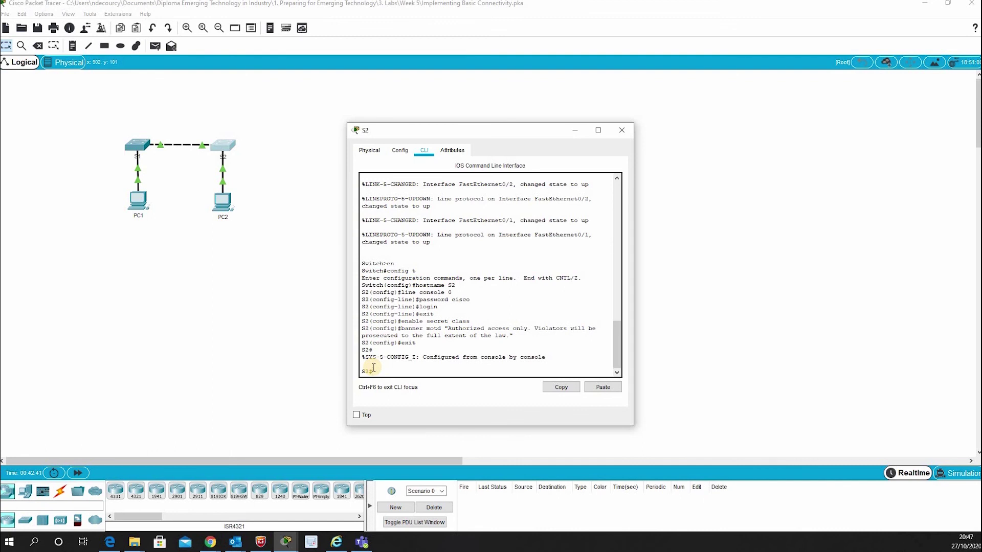
Run copy running-config startup-config on S2 to save its configuration.
{"action": "type", "text": "copy running-co"}
{"action": "type", "text": "startup-config"}
{"action": "key", "text": "Return"}
{"action": "key", "text": "Return"}
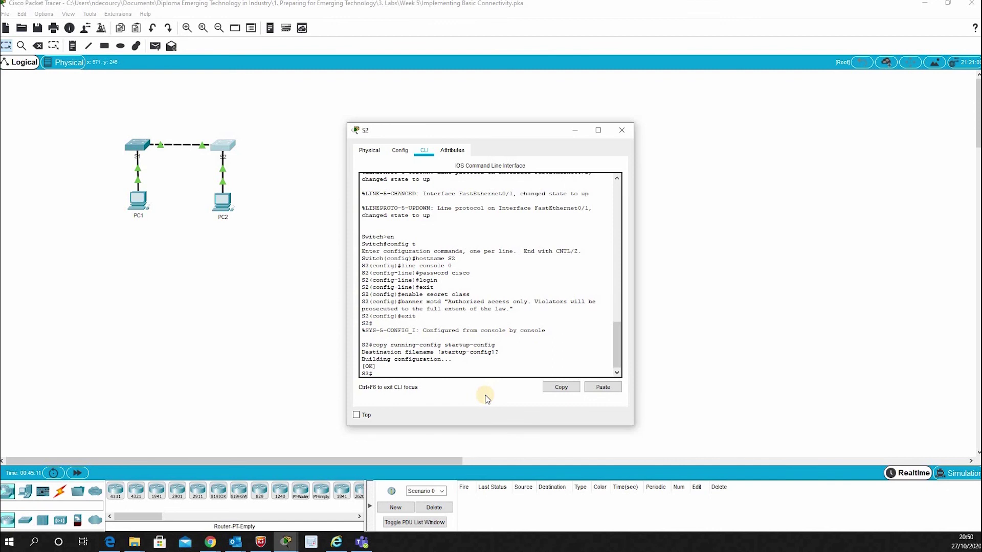
Give PC1 static IPv4 192.168.1.1 with mask 255.255.255.0, then close its window.
{"action": "left_click", "coordinate": [620, 135]}
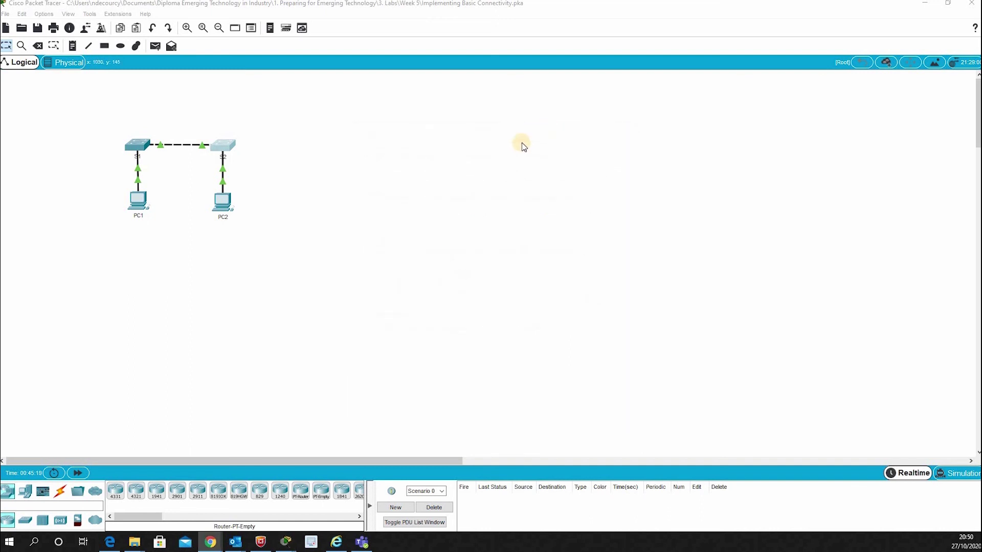
{"action": "left_click", "coordinate": [140, 203]}
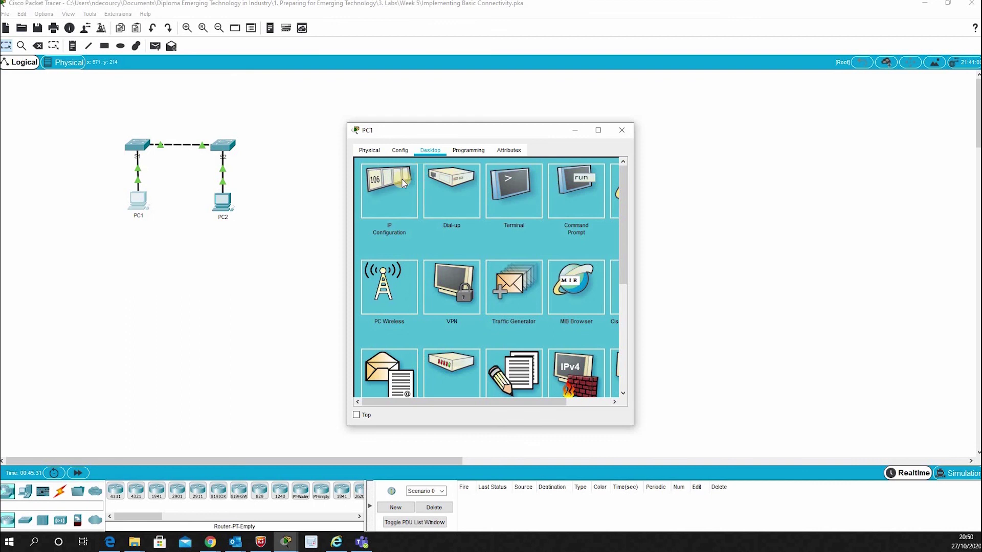
{"action": "left_click", "coordinate": [376, 190]}
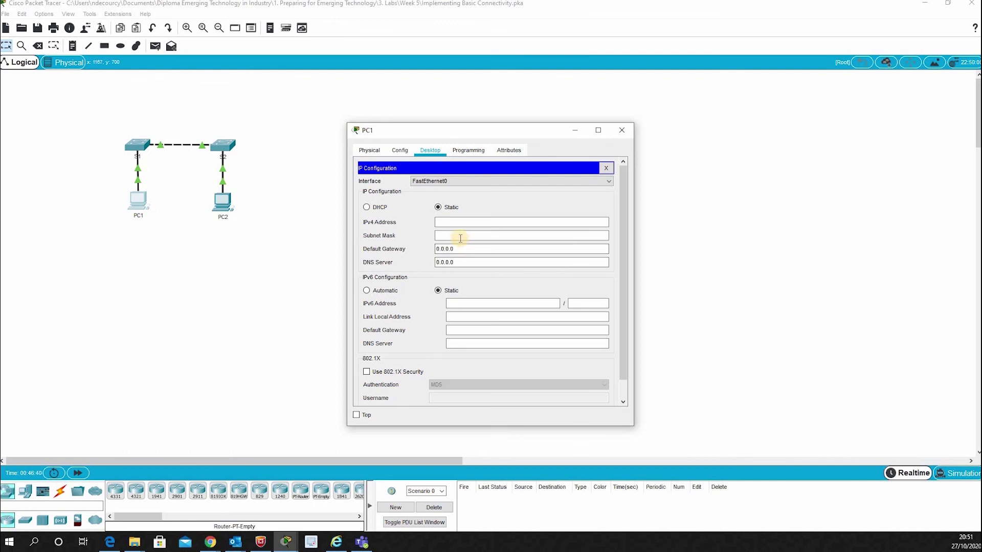
{"action": "left_click", "coordinate": [460, 237]}
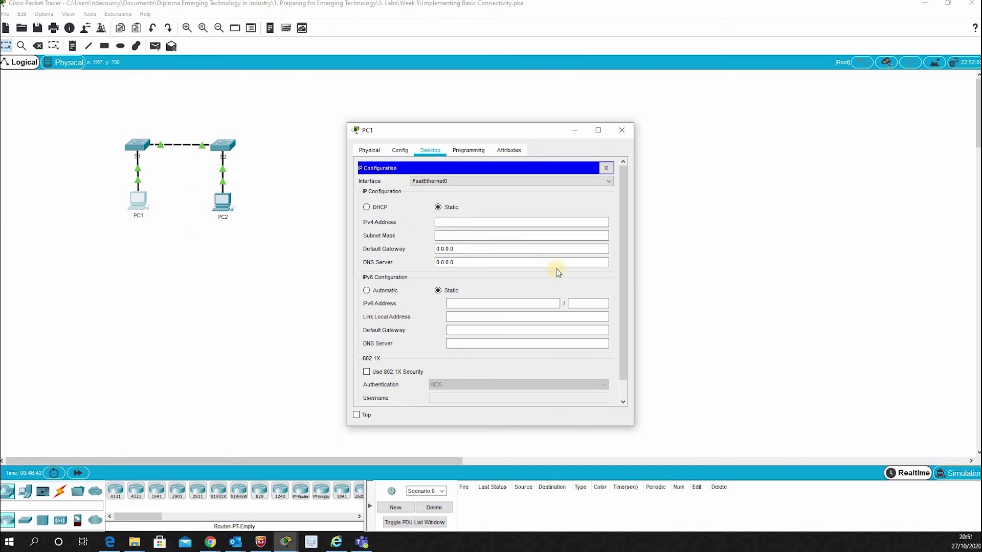
{"action": "left_click", "coordinate": [441, 222]}
{"action": "type", "text": "192.168."}
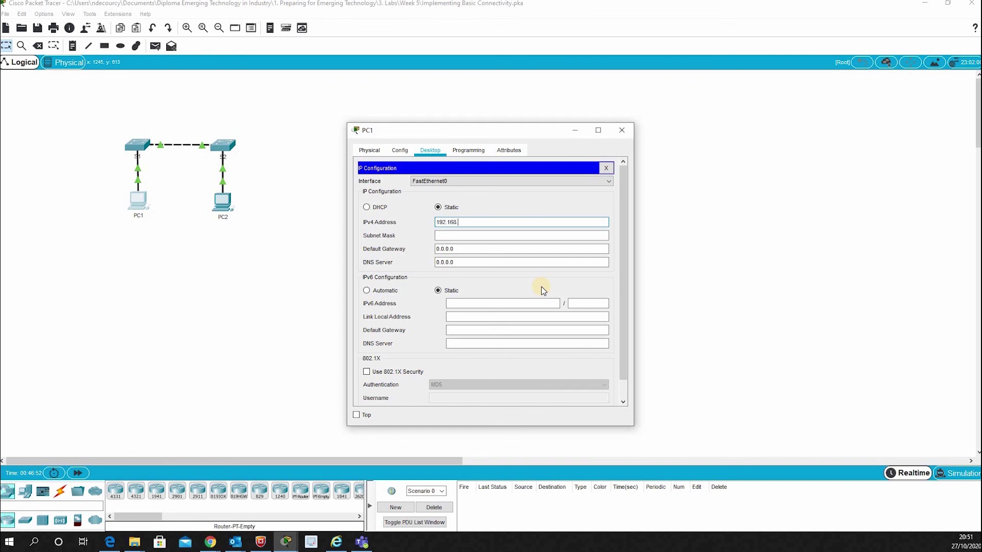
{"action": "type", "text": "1.1"}
{"action": "left_click", "coordinate": [505, 238]}
{"action": "left_click", "coordinate": [625, 138]}
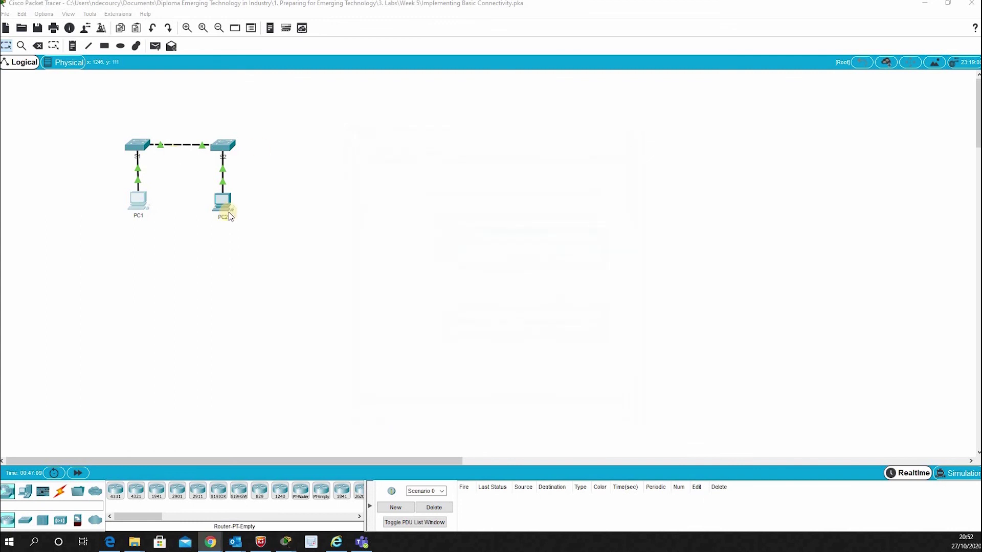
Give PC2 static IPv4 192.168.1.2 with mask 255.255.255.0, then close its window.
{"action": "left_click", "coordinate": [223, 201]}
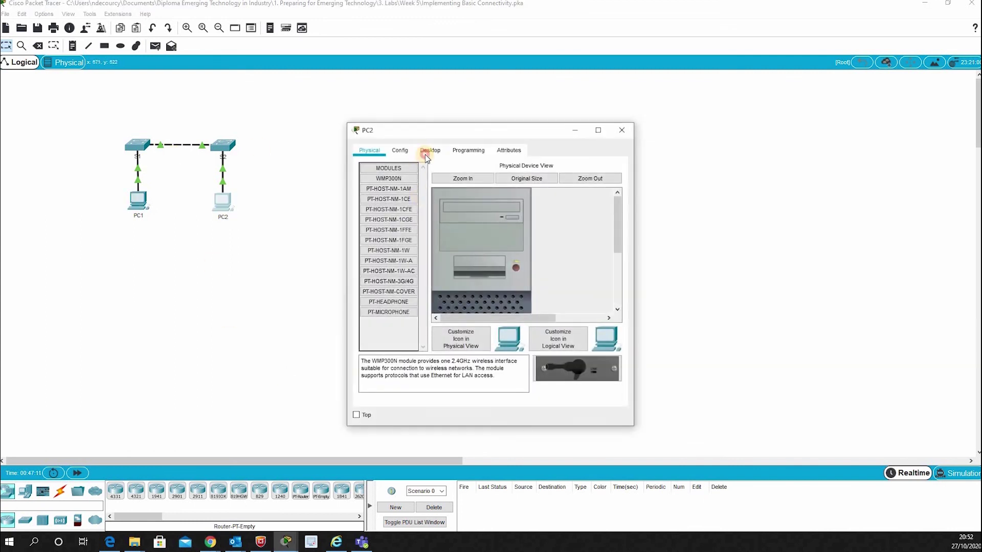
{"action": "left_click", "coordinate": [429, 150]}
{"action": "left_click", "coordinate": [382, 191]}
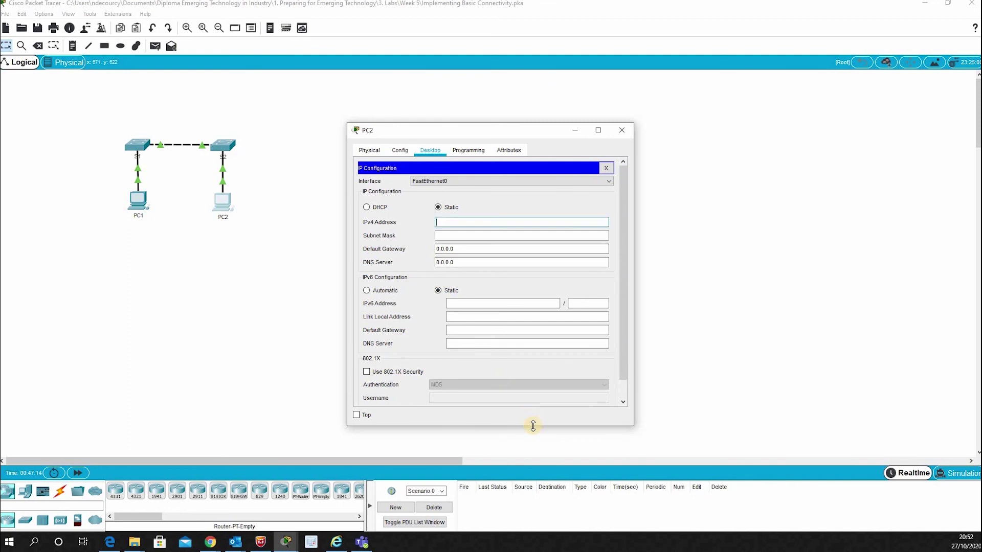
{"action": "type", "text": "192.168.1.2"}
{"action": "left_click", "coordinate": [461, 234]}
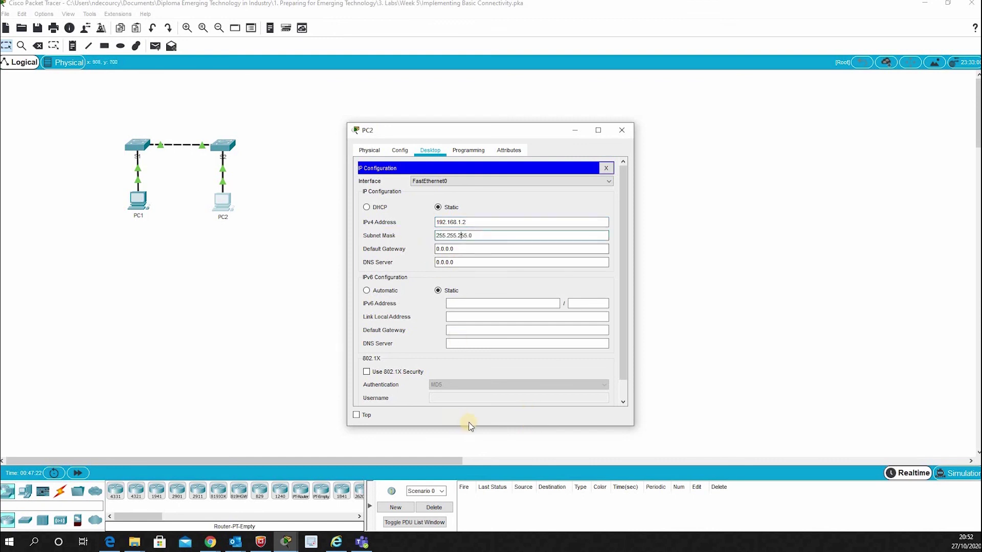
{"action": "left_click", "coordinate": [439, 207]}
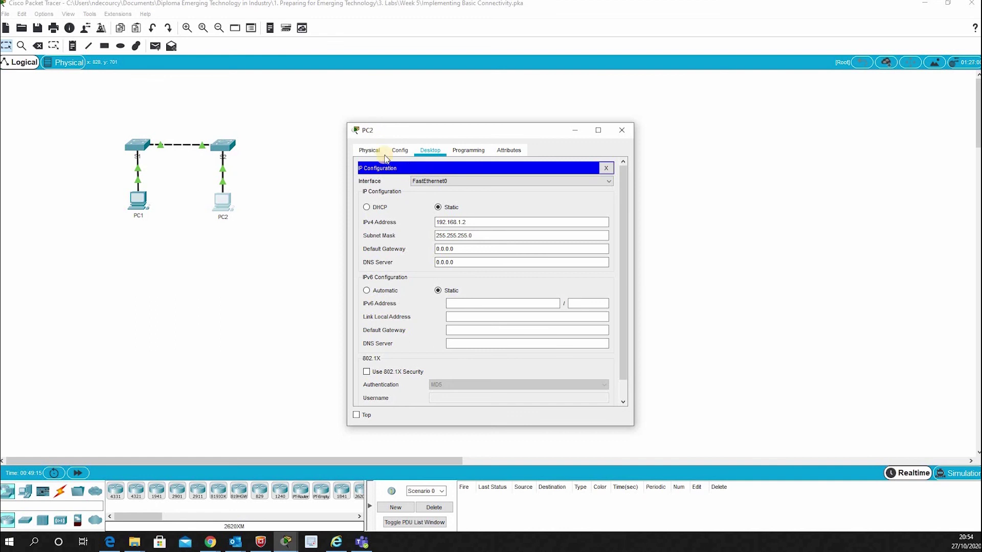
{"action": "left_click", "coordinate": [619, 132]}
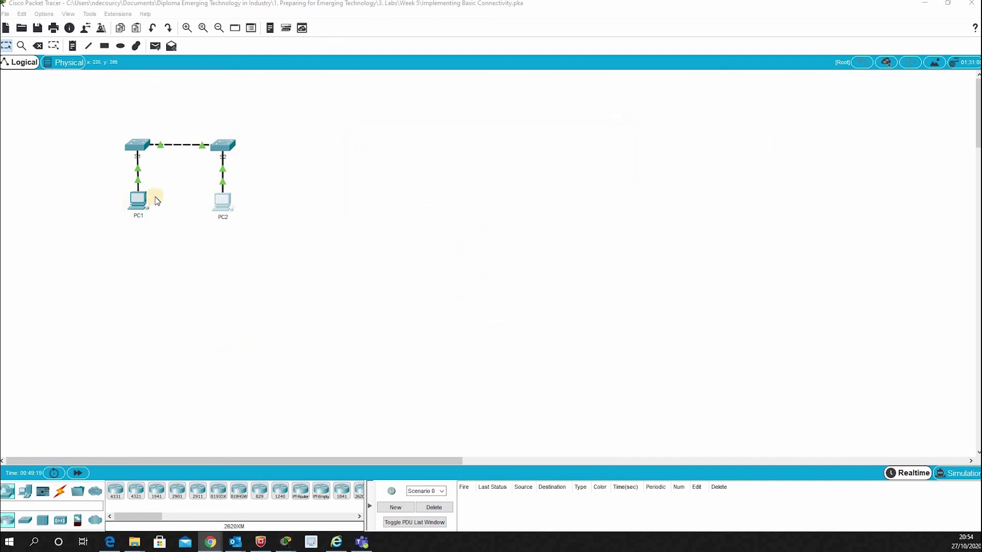
Open PC1's Command Prompt and begin typing a ping to 192.168.1.253.
{"action": "left_click", "coordinate": [138, 206]}
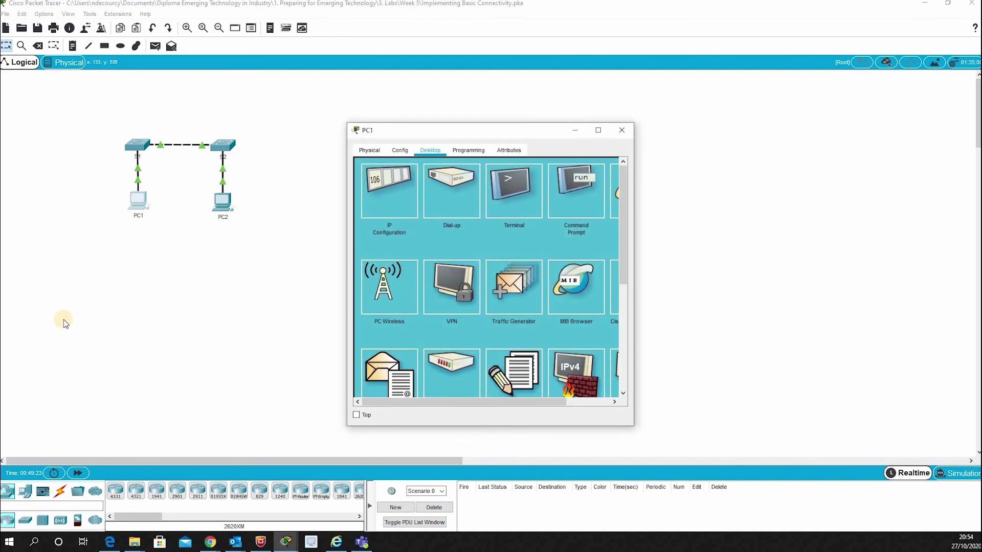
{"action": "left_click", "coordinate": [585, 182]}
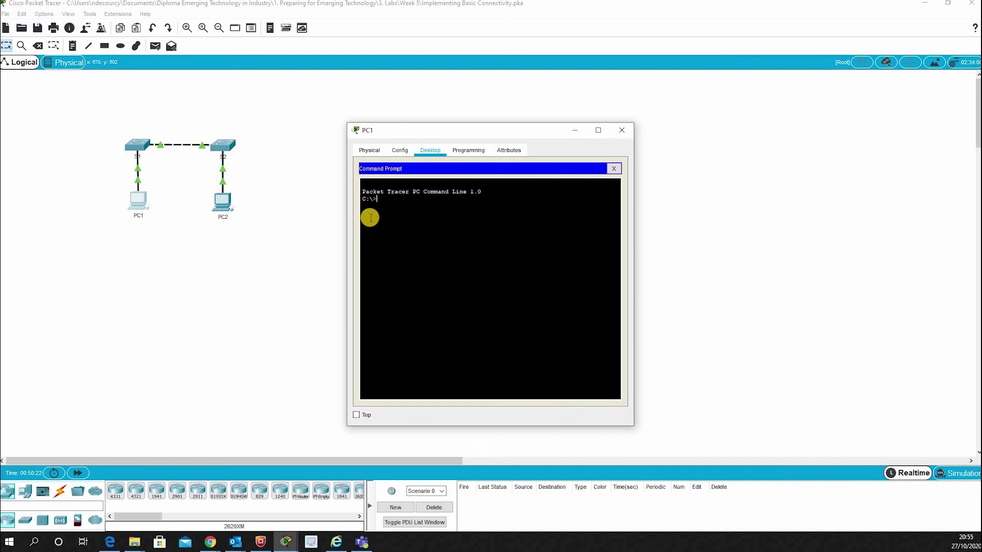
{"action": "type", "text": "ping 192.168.1.253"}
Run PC1's ping to 192.168.1.253 and read the results: all four requests time out, 100% loss.
{"action": "key", "text": "Return"}
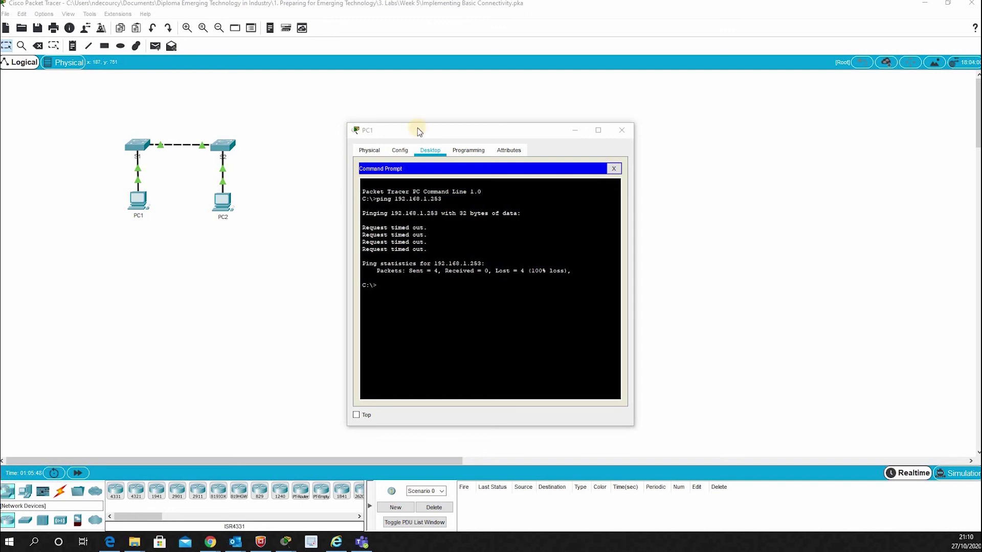
{"action": "left_click", "coordinate": [420, 132]}
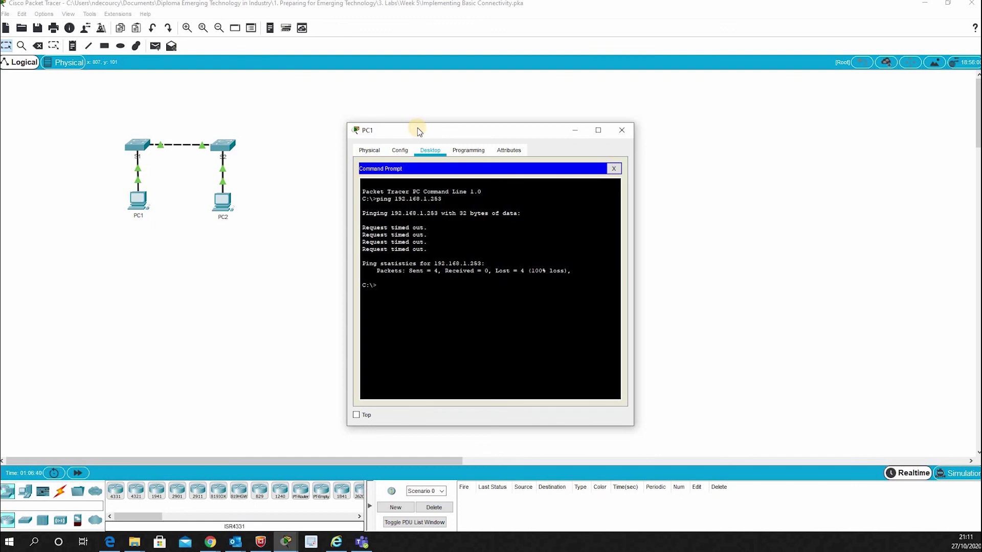
Close PC1's window and log in to switch S1's console.
{"action": "left_click", "coordinate": [623, 132]}
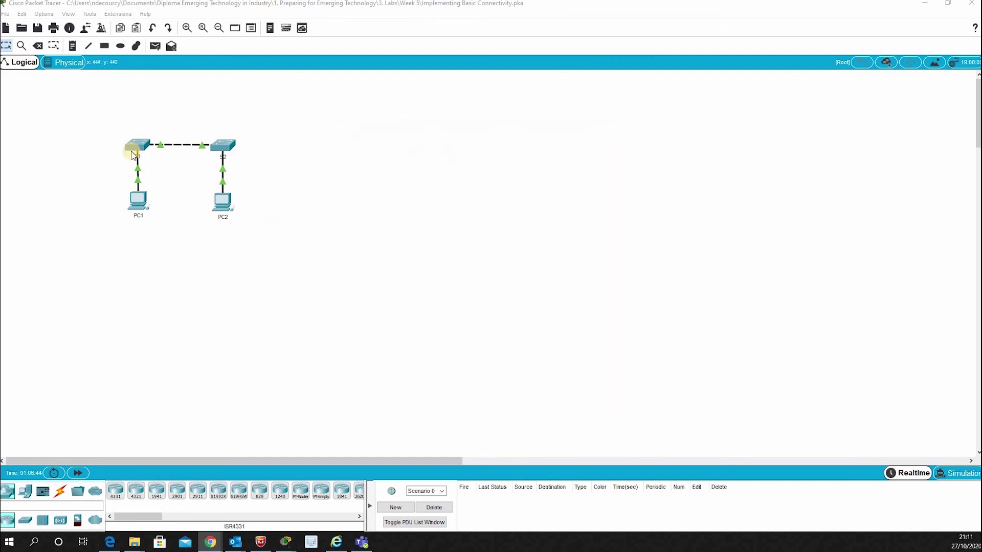
{"action": "left_click", "coordinate": [132, 150]}
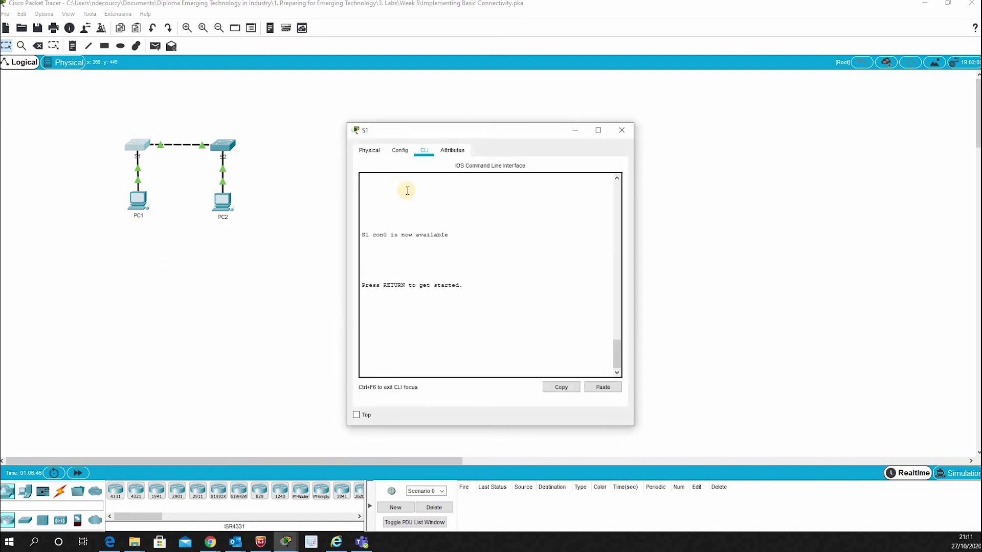
{"action": "left_click", "coordinate": [408, 364]}
{"action": "key", "text": "Return"}
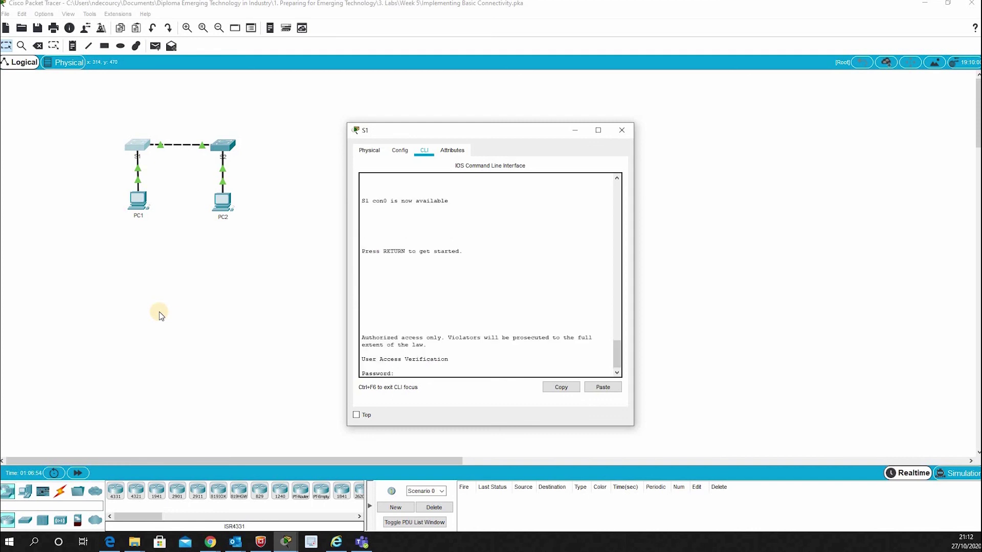
{"action": "key", "text": "Return"}
Enter privileged mode on S1 with enable and its password, then global configuration with config t.
{"action": "type", "text": "enable"}
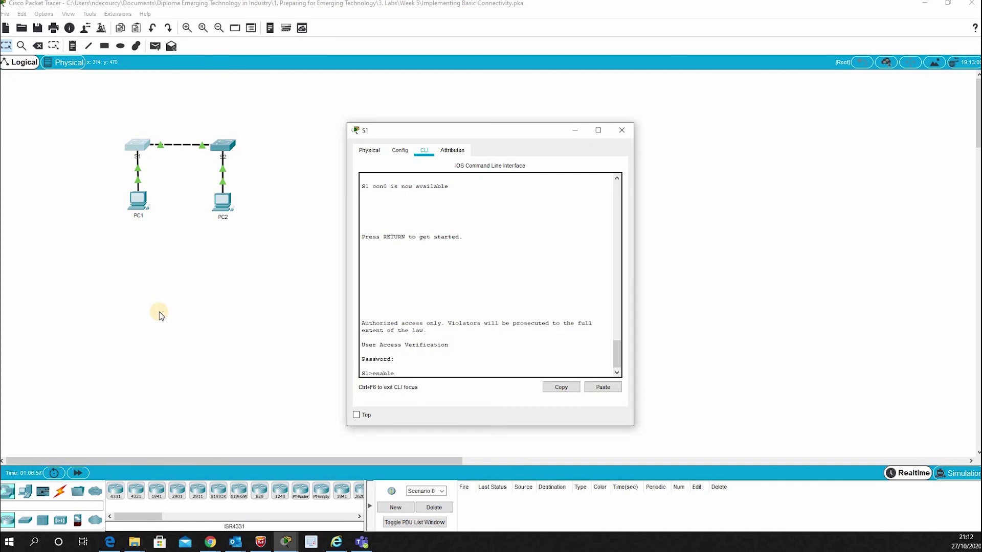
{"action": "key", "text": "Return"}
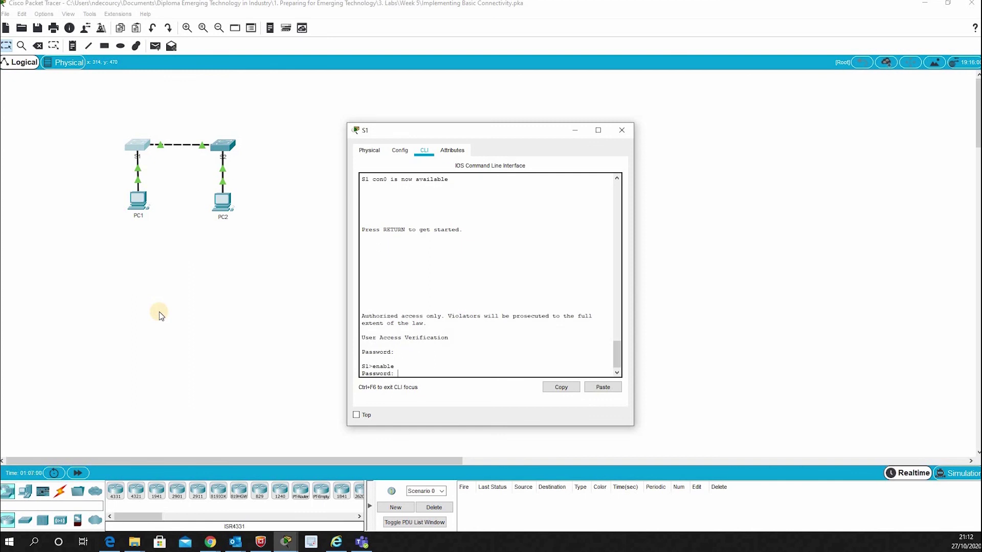
{"action": "key", "text": "Return"}
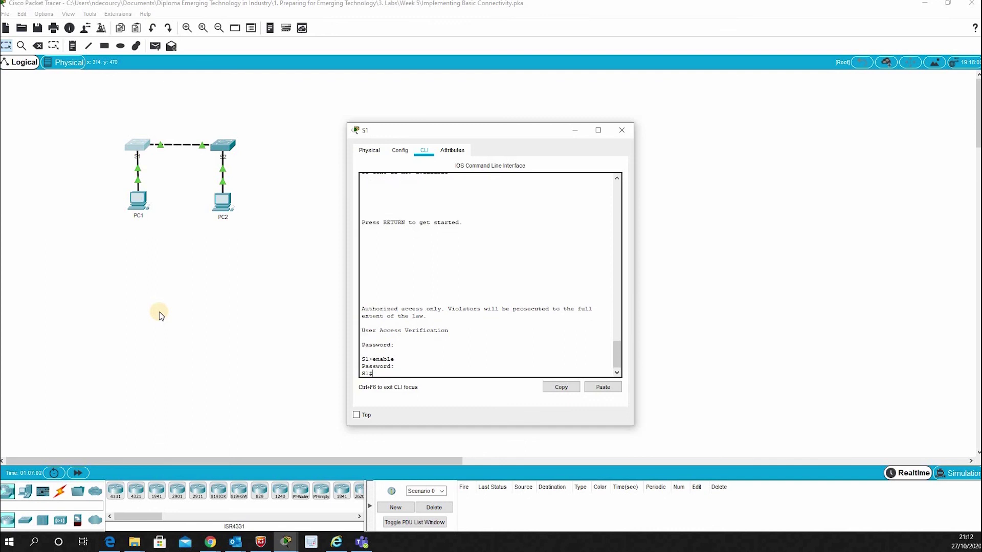
{"action": "type", "text": "config t"}
{"action": "key", "text": "Return"}
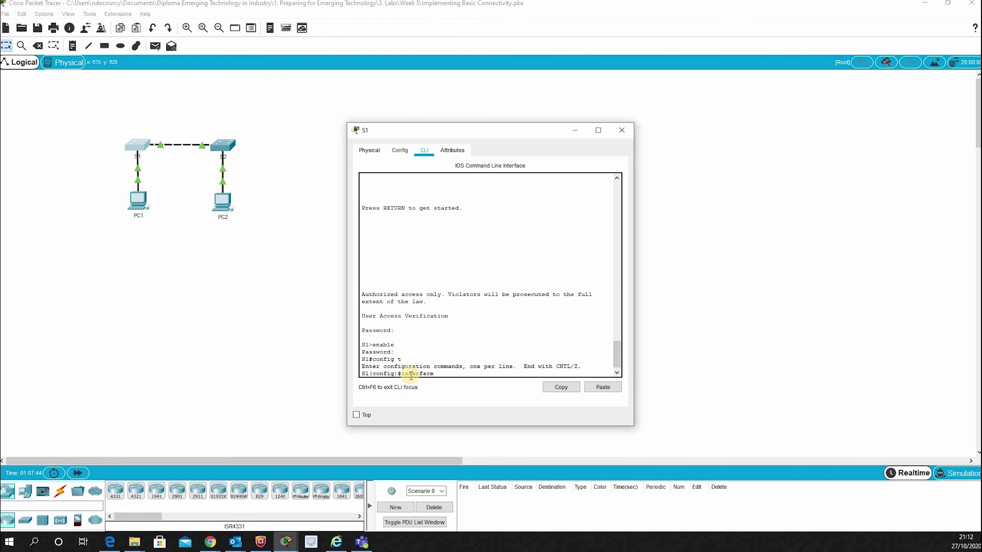
Give S1's interface vlan 1 the address 192.168.1.253 255.255.255.0 and enable it with no shutdown.
{"action": "type", "text": "interface vlan 1"}
{"action": "key", "text": "Return"}
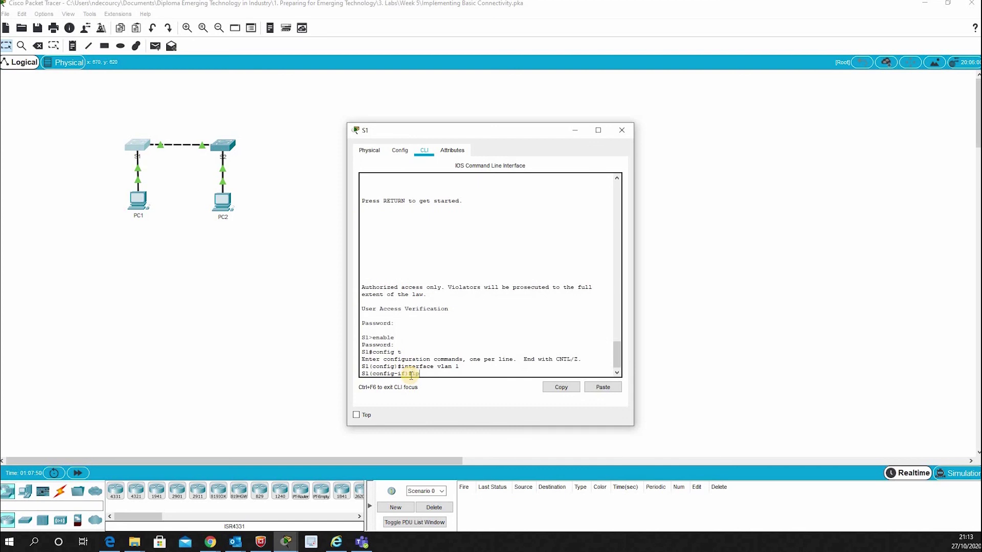
{"action": "type", "text": "ip address 192.168.1."}
{"action": "type", "text": "253 255.255.255.0"}
{"action": "key", "text": "Return"}
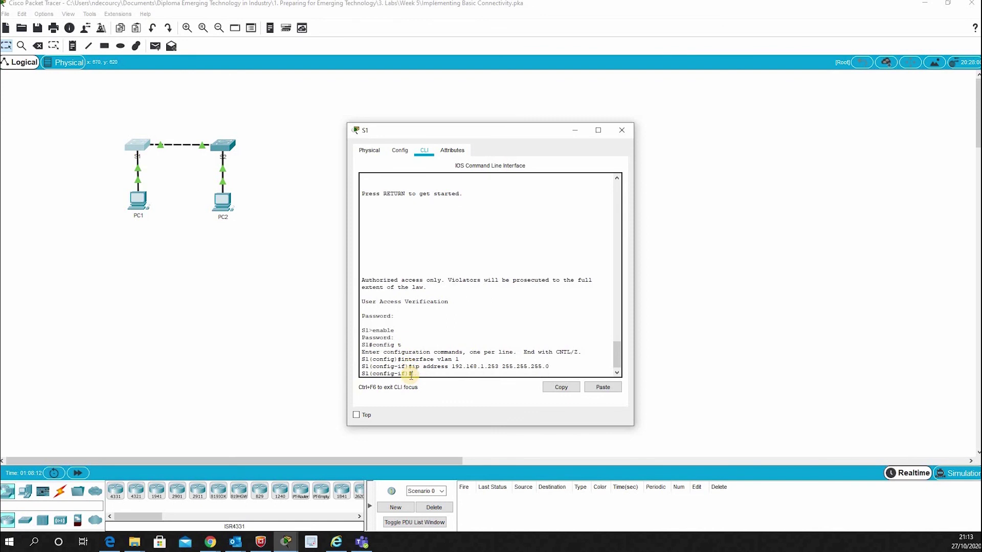
{"action": "type", "text": "no shutdown"}
{"action": "key", "text": "Return"}
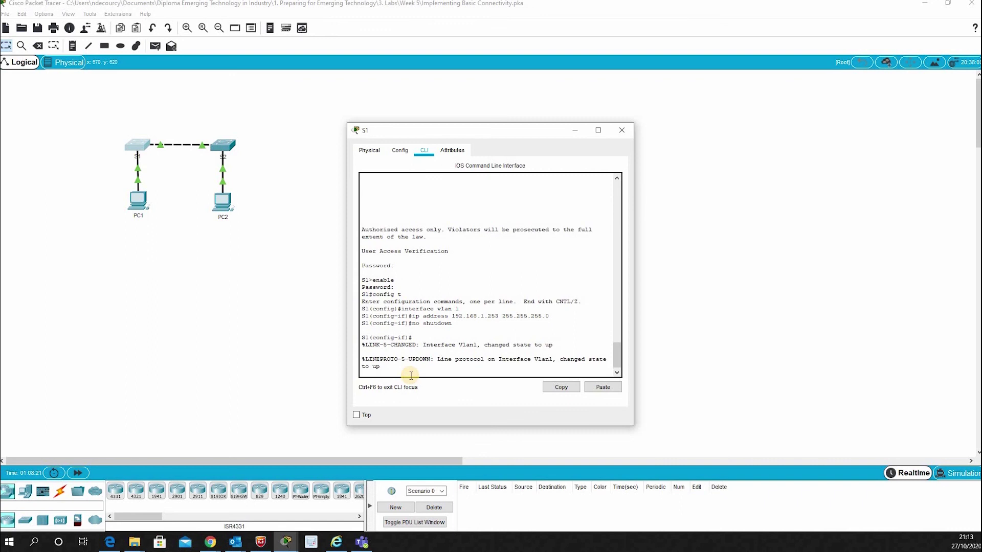
Exit interface configuration mode and close S1's window.
{"action": "key", "text": "Return"}
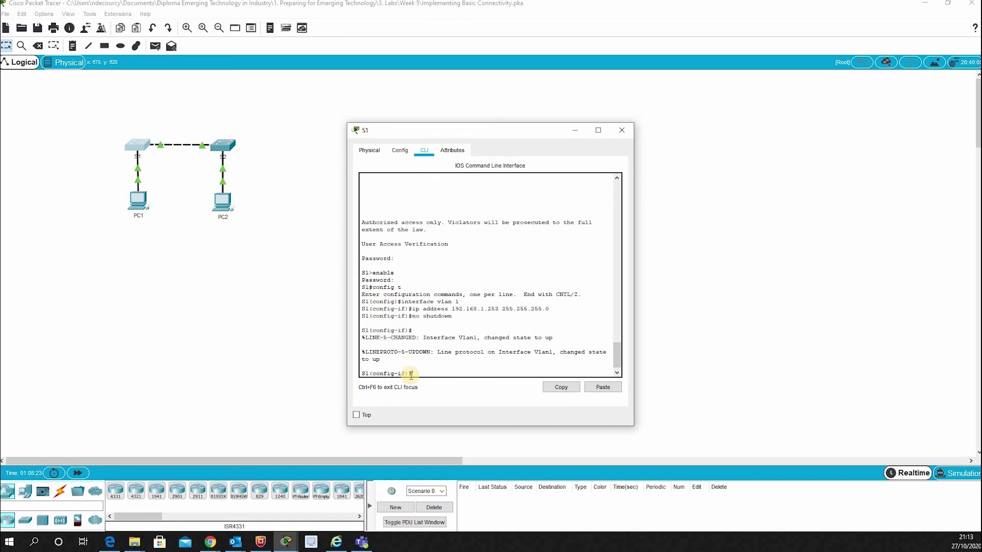
{"action": "type", "text": "exit"}
{"action": "key", "text": "Return"}
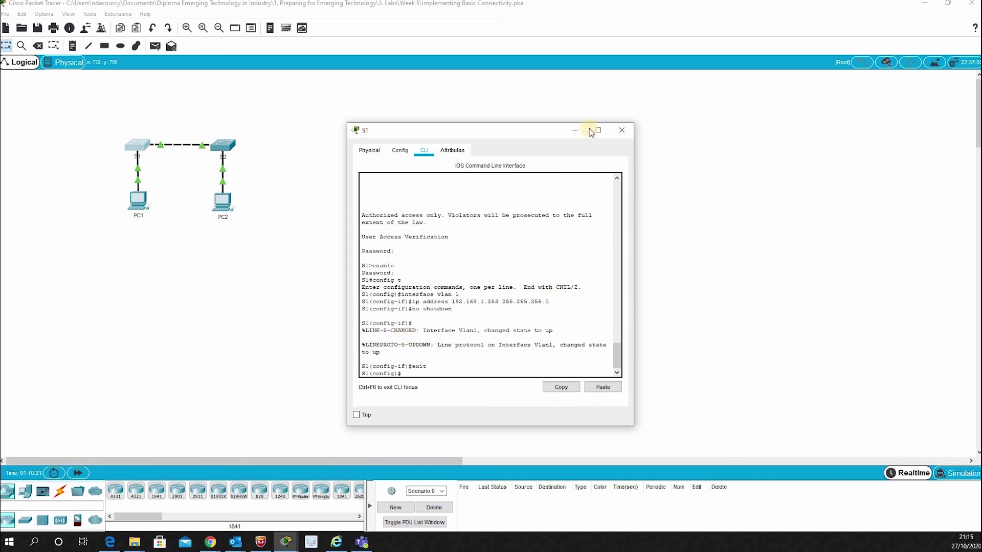
{"action": "left_click", "coordinate": [622, 129]}
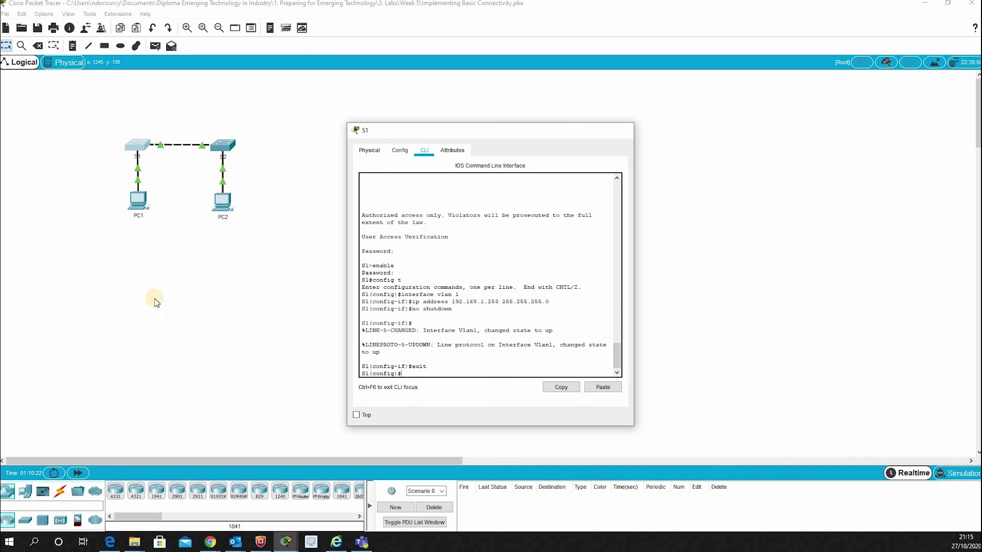
Log in to switch S2's console, enable privileged mode, and enter global configuration with config t.
{"action": "left_click", "coordinate": [224, 145]}
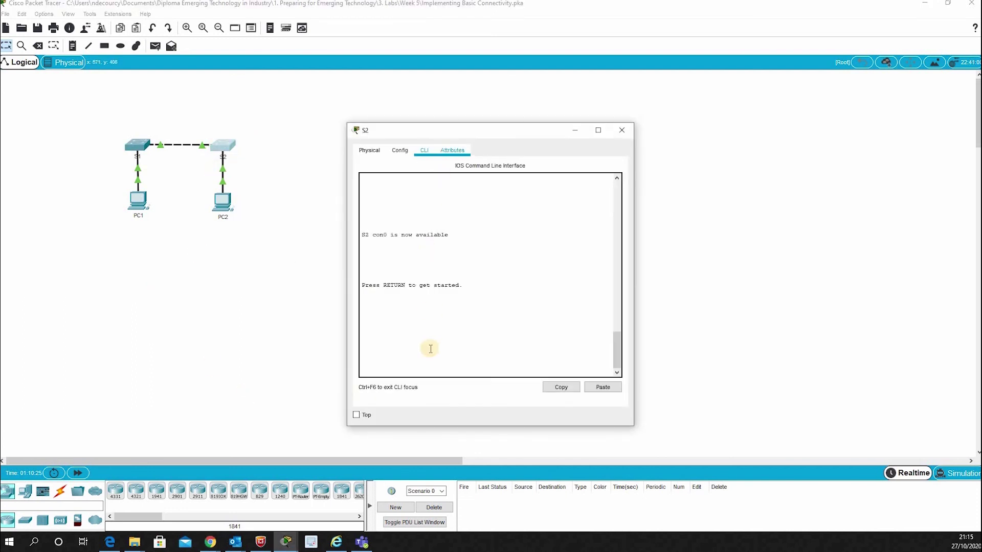
{"action": "key", "text": "Return"}
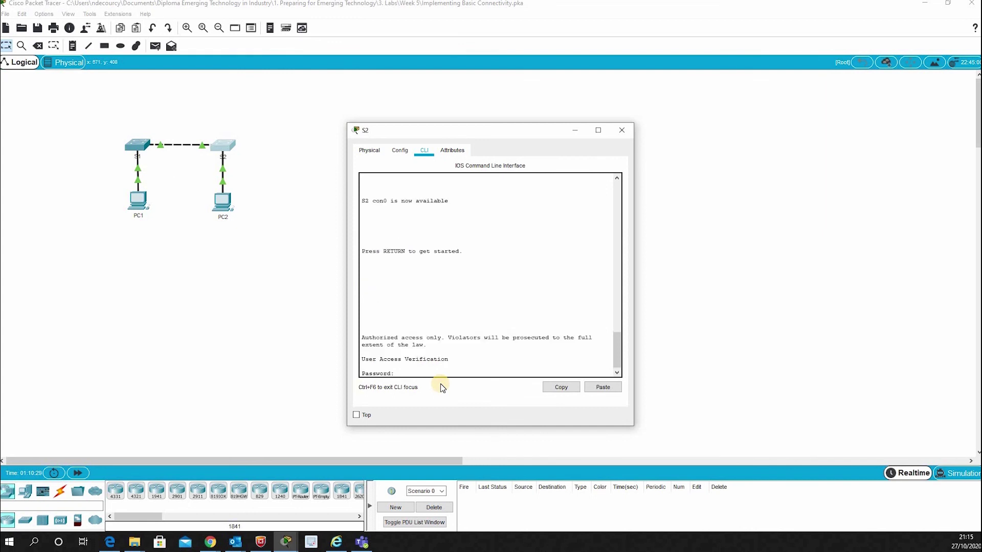
{"action": "key", "text": "Return"}
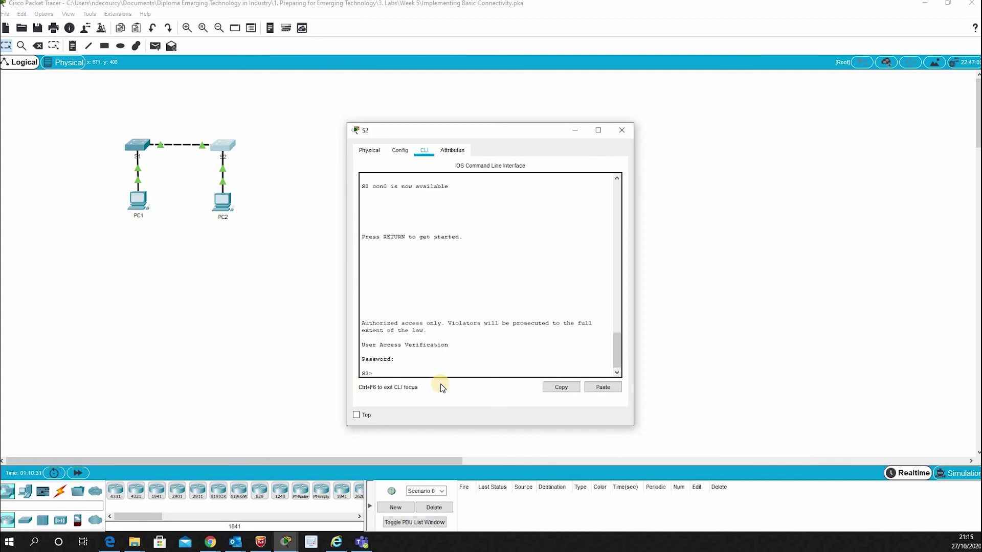
{"action": "type", "text": "en"}
{"action": "key", "text": "Return"}
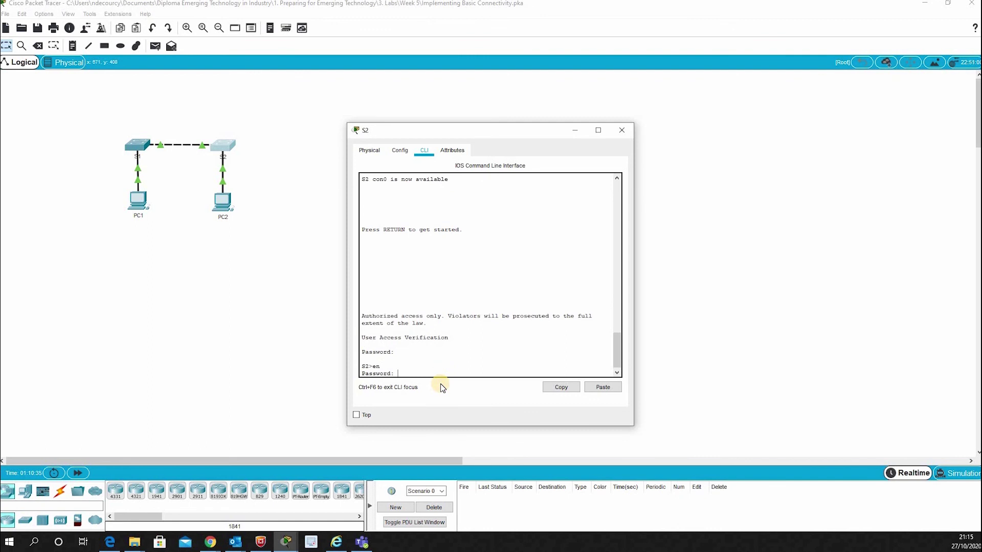
{"action": "key", "text": "Return"}
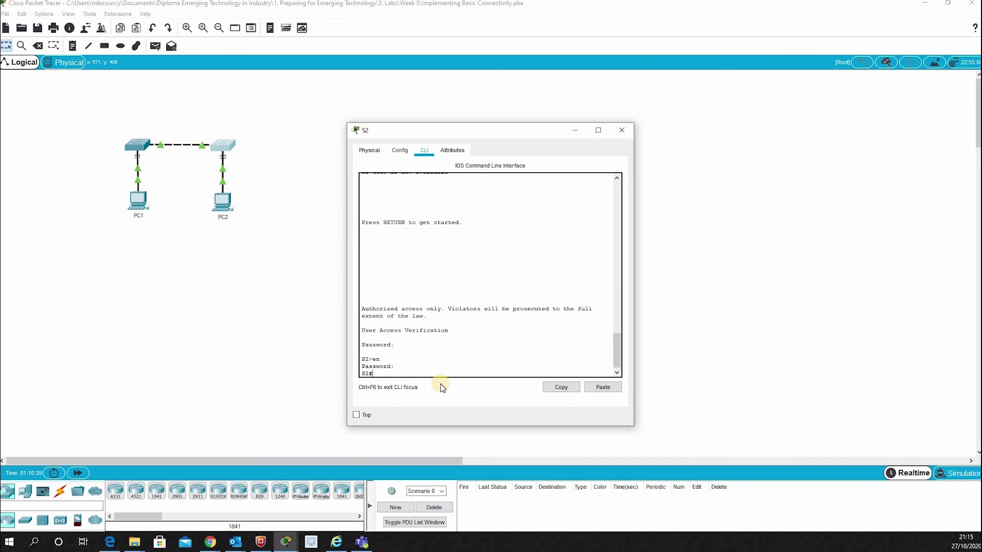
{"action": "type", "text": "config t"}
{"action": "key", "text": "Return"}
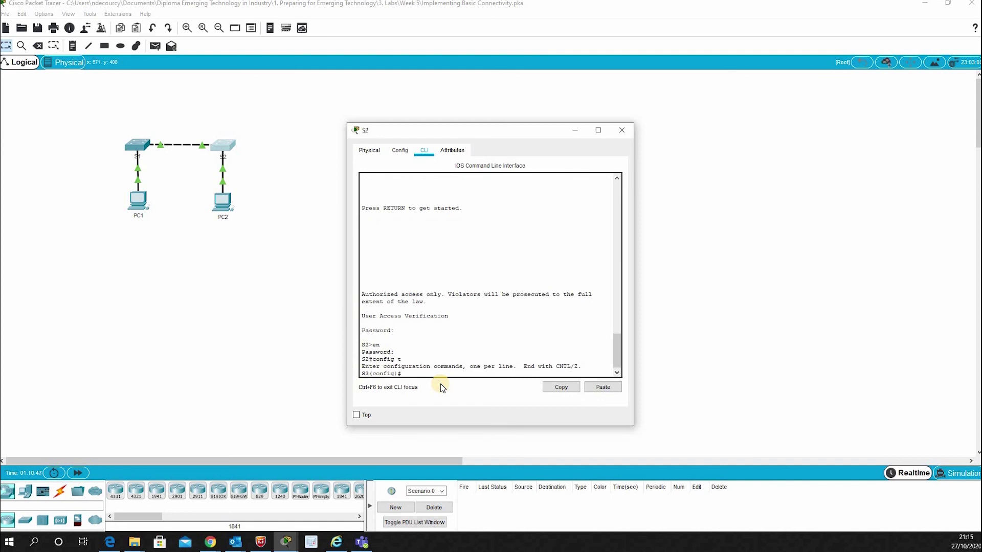
Assign 192.168.1.254 255.255.255.0 to S2's interface vlan 1 and bring it up with no shutdown.
{"action": "type", "text": "interface vlan"}
{"action": "type", "text": "1"}
{"action": "key", "text": "Return"}
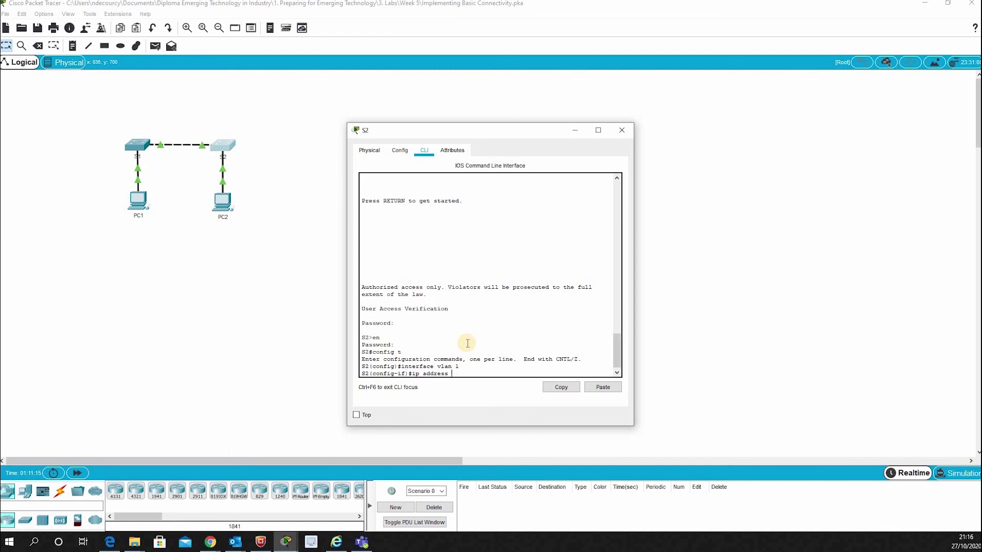
{"action": "type", "text": "192.168.1.254 2"}
{"action": "type", "text": "55.255.255.0"}
{"action": "key", "text": "Return"}
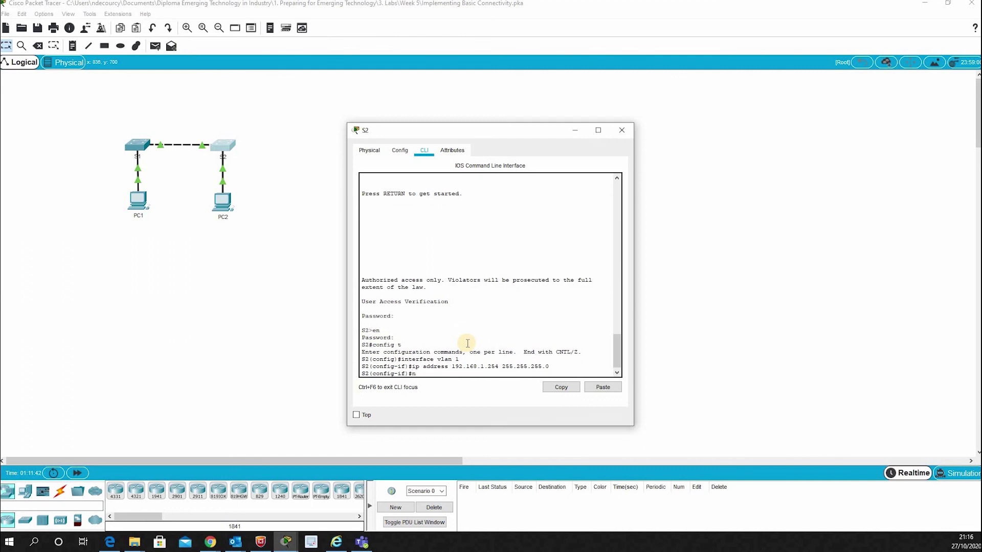
{"action": "type", "text": "no shutdown"}
{"action": "key", "text": "Return"}
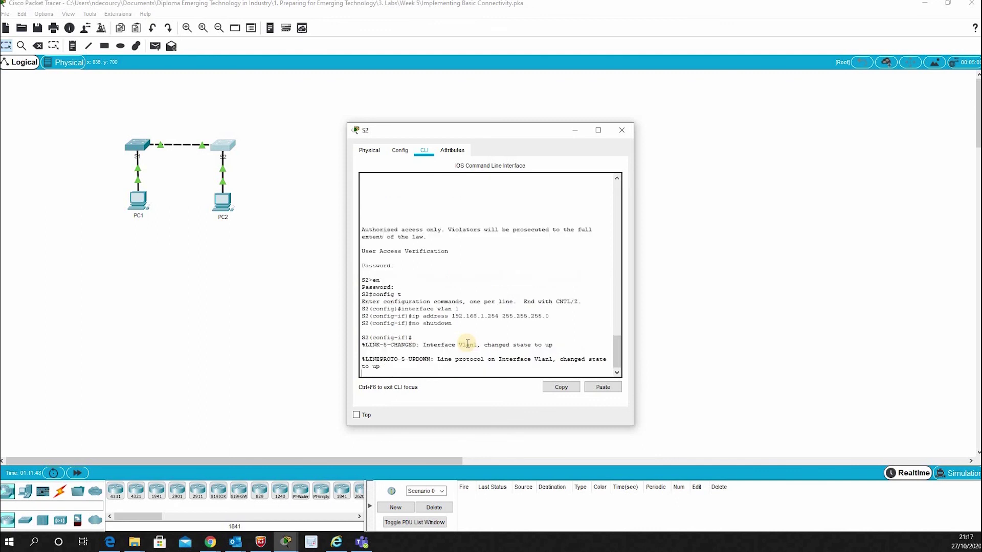
{"action": "key", "text": "Return"}
Exit to privileged mode, run show ip interface brief confirming Vlan1 up at 192.168.1.254, and close S2.
{"action": "type", "text": "ex"}
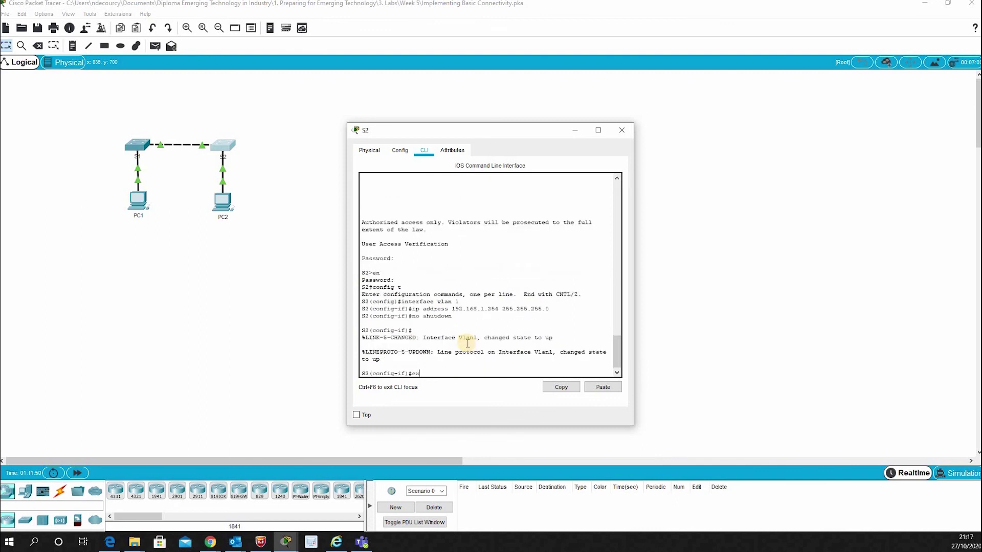
{"action": "type", "text": "it"}
{"action": "key", "text": "Return"}
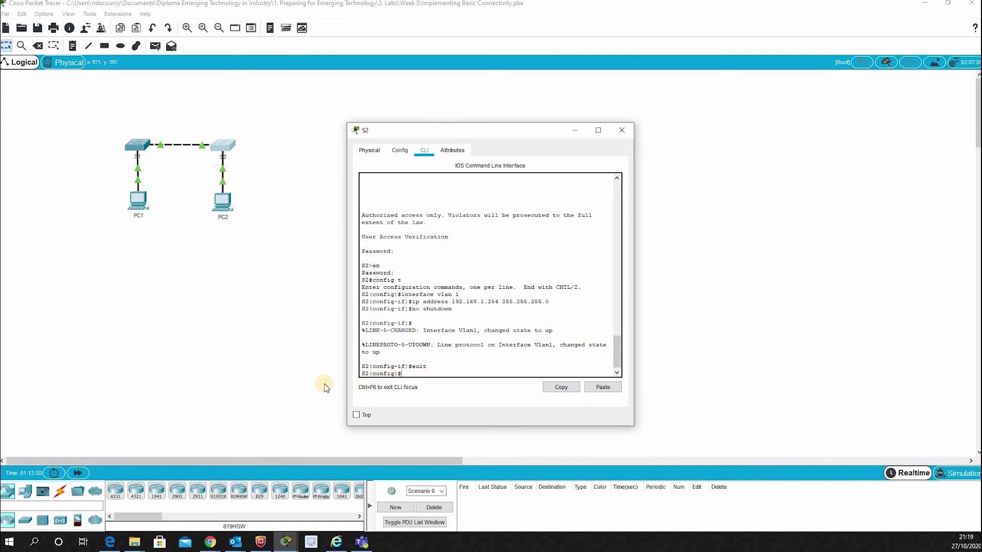
{"action": "type", "text": "exit"}
{"action": "key", "text": "Return"}
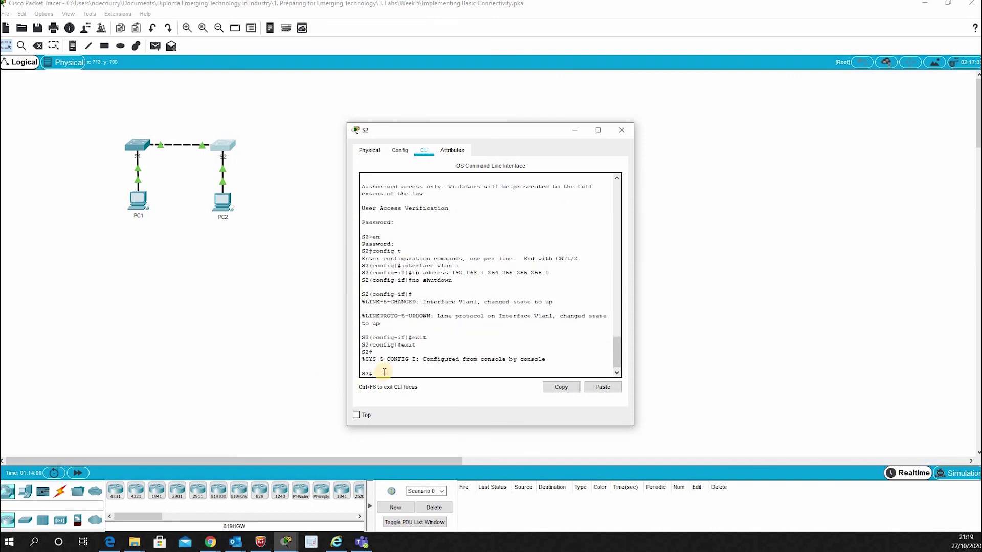
{"action": "type", "text": "show ip"}
{"action": "type", "text": "interface"}
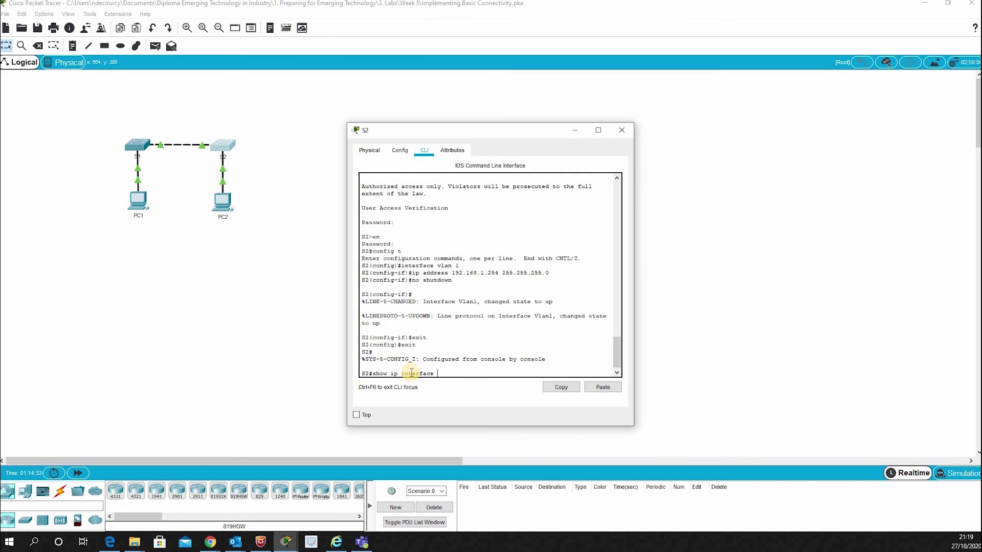
{"action": "type", "text": " brief"}
{"action": "key", "text": "Return"}
{"action": "key", "text": "Return"}
{"action": "key", "text": "Return"}
{"action": "key", "text": "Return"}
{"action": "key", "text": "Return"}
{"action": "key", "text": "Return"}
{"action": "key", "text": "Return"}
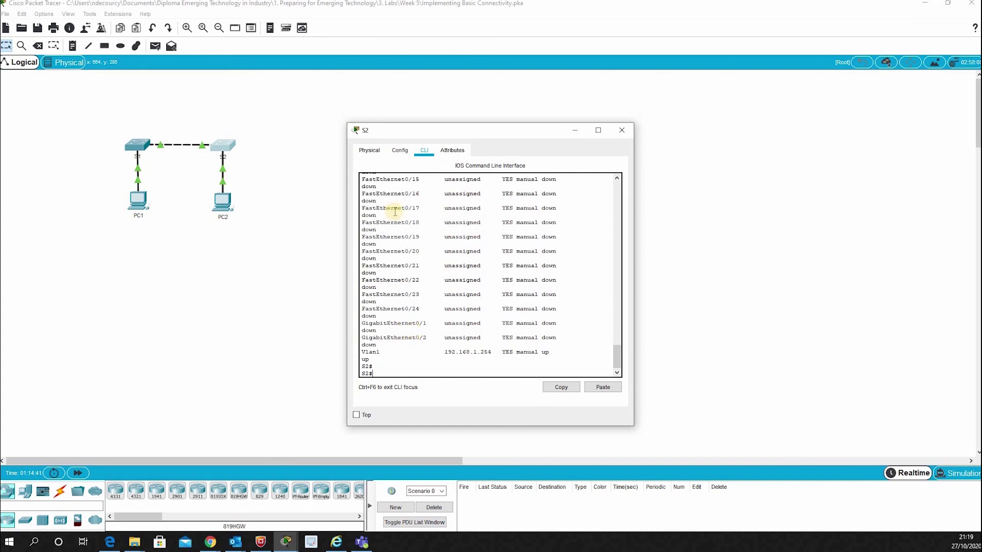
{"action": "left_click", "coordinate": [618, 131]}
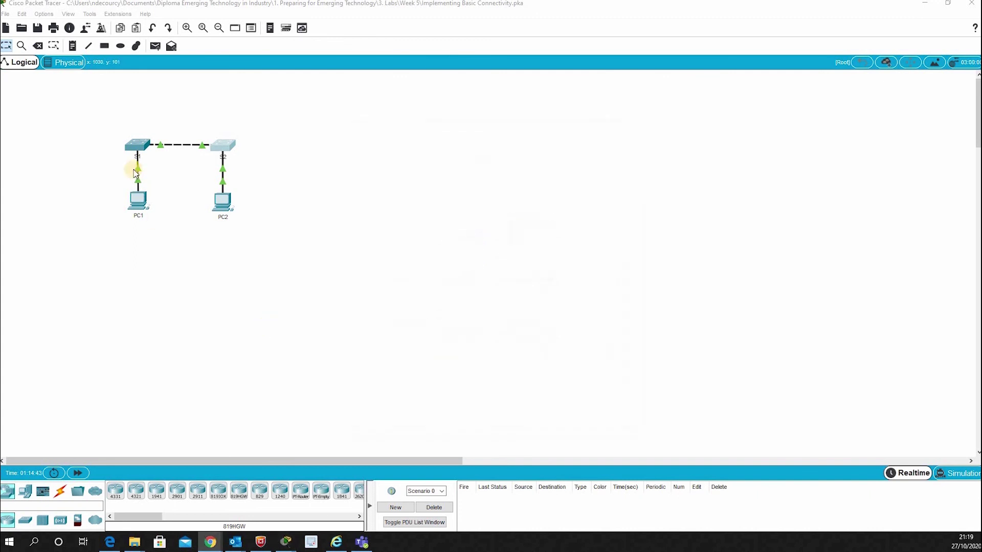
On S1, confirm Vlan1 up at 192.168.1.253 via show ip interface brief, then copy running-config startup-config.
{"action": "left_click", "coordinate": [135, 144]}
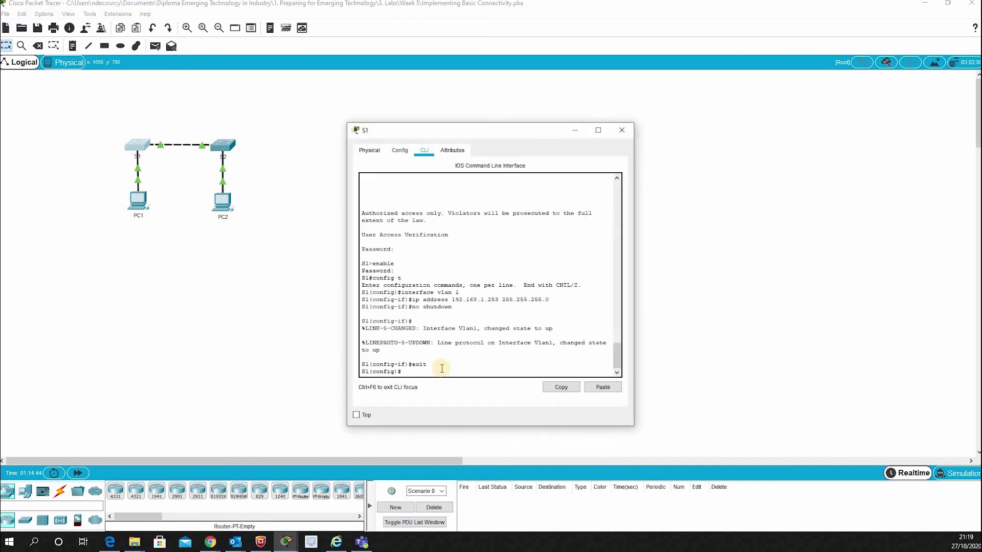
{"action": "type", "text": "exit"}
{"action": "key", "text": "Return"}
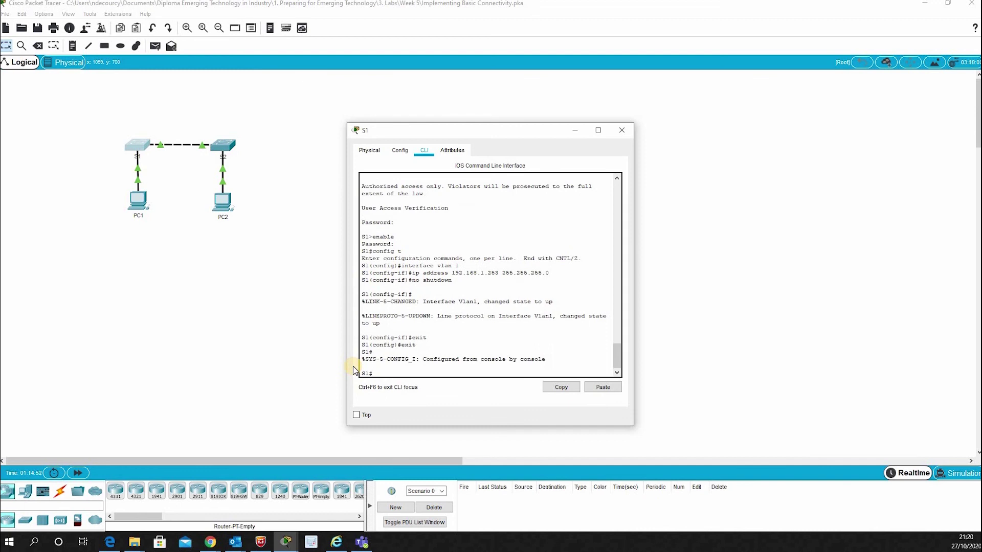
{"action": "type", "text": "show ip interface brief"}
{"action": "key", "text": "Return"}
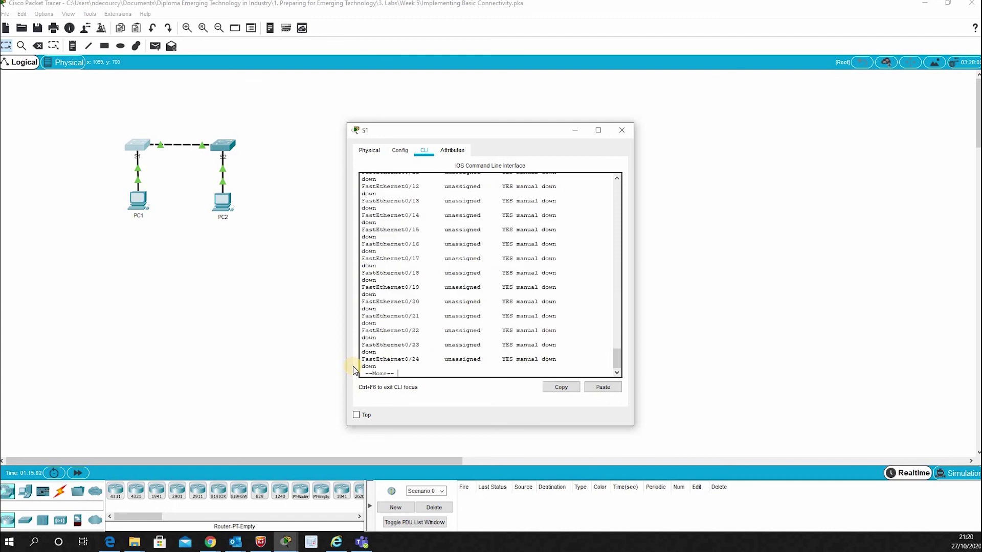
{"action": "key", "text": "space"}
{"action": "key", "text": "Return"}
{"action": "key", "text": "Return"}
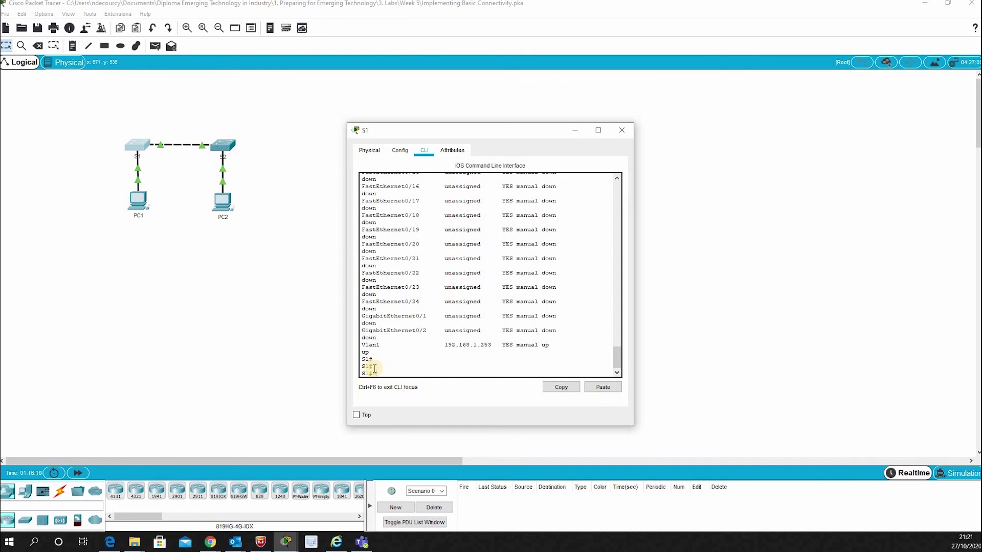
{"action": "type", "text": "copy running-config startup-config"}
{"action": "key", "text": "Return"}
{"action": "key", "text": "Return"}
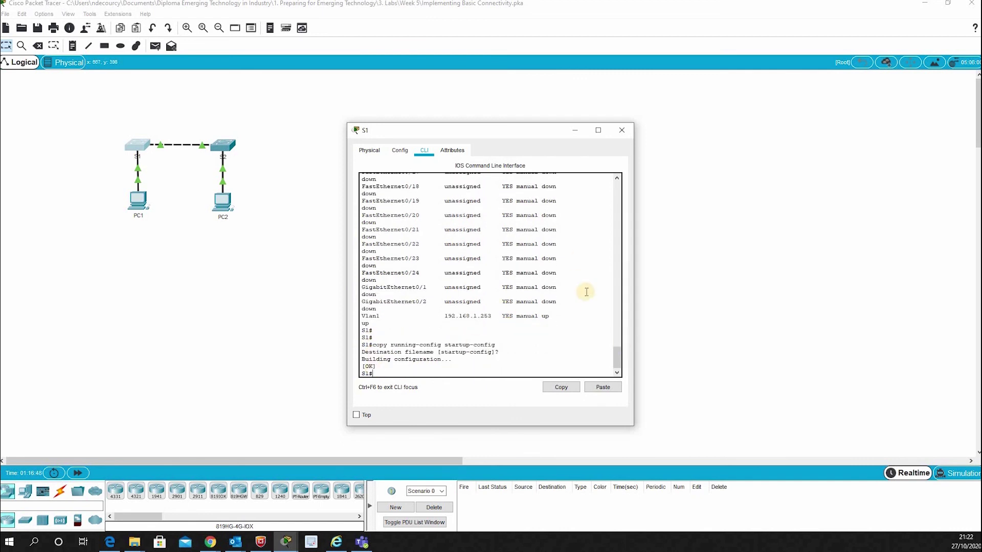
Close S1, then save S2's running configuration with copy running-config startup-config and close S2.
{"action": "left_click", "coordinate": [621, 135]}
{"action": "left_click", "coordinate": [621, 131]}
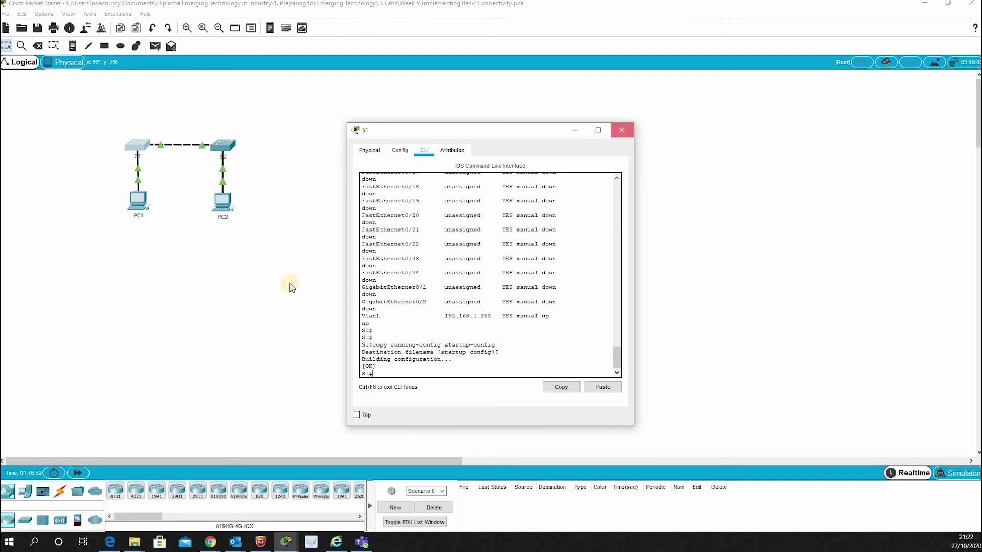
{"action": "left_click", "coordinate": [223, 145]}
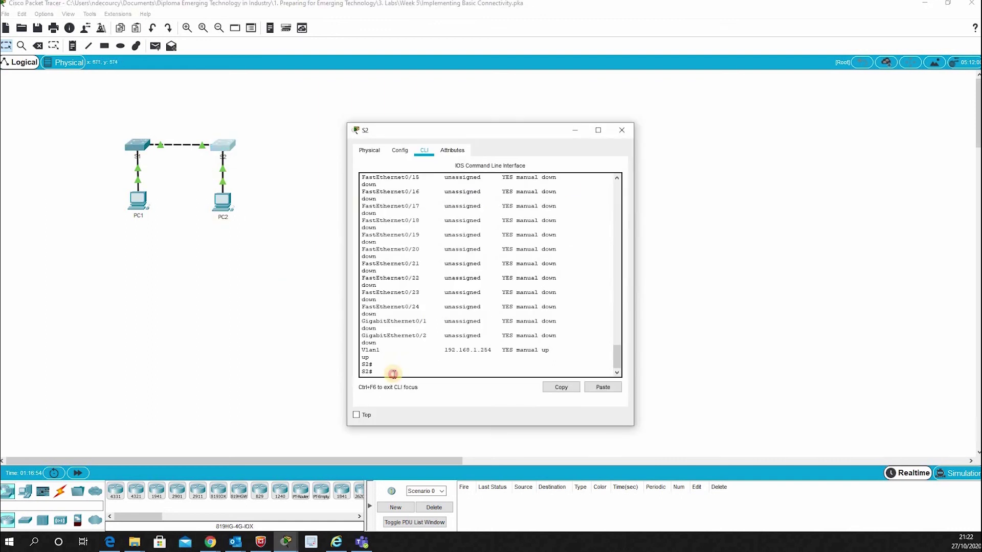
{"action": "left_click", "coordinate": [394, 374]}
{"action": "key", "text": "Return"}
{"action": "left_click", "coordinate": [370, 377]}
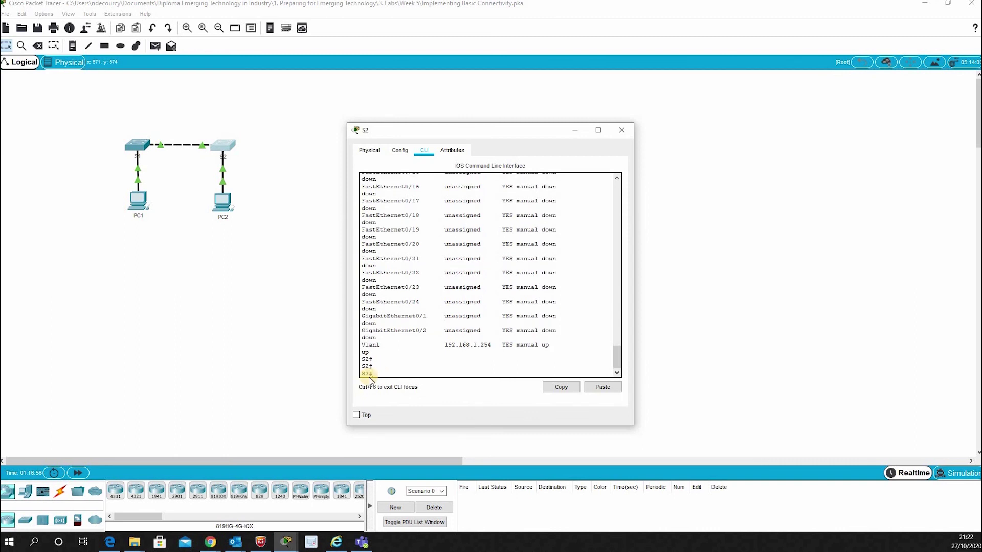
{"action": "type", "text": "copy running-config startup-config"}
{"action": "key", "text": "Return"}
{"action": "key", "text": "Return"}
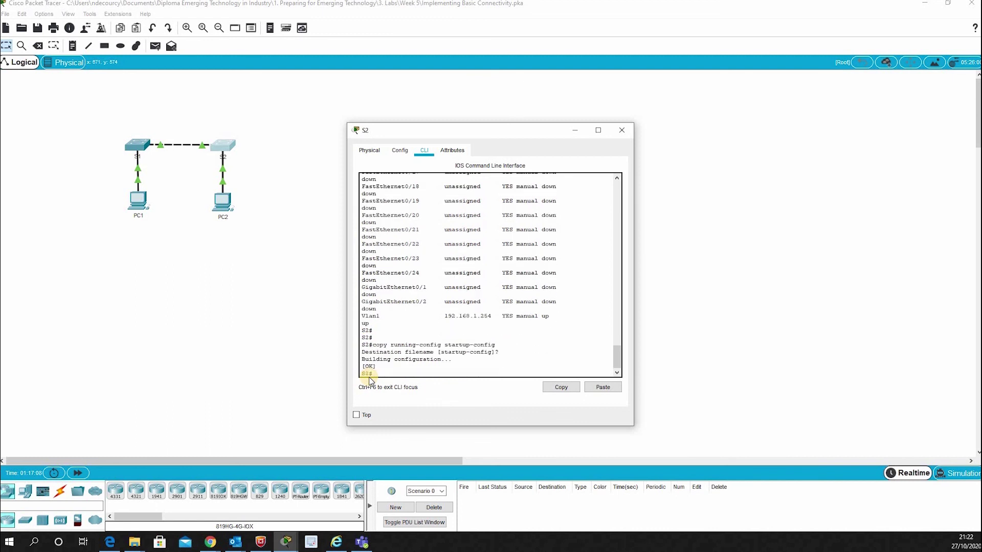
{"action": "key", "text": "Return"}
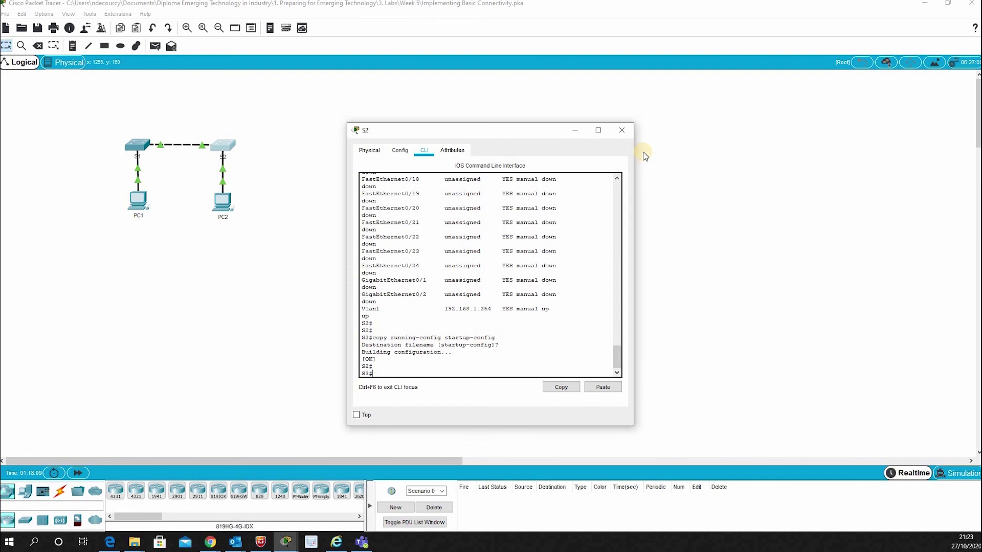
{"action": "left_click", "coordinate": [624, 131]}
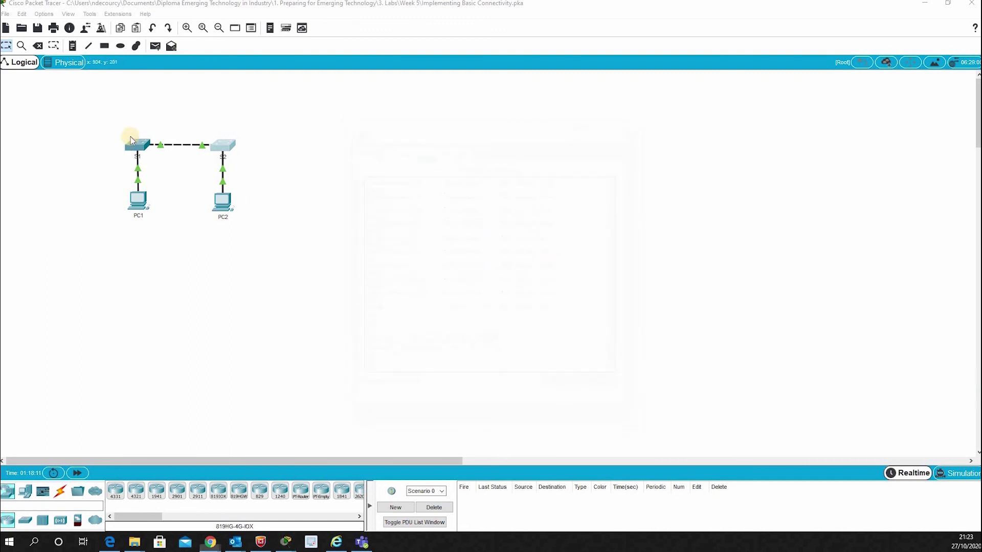
From PC1's command prompt, ping PC2 at 192.168.1.2 successfully with 0% loss.
{"action": "left_click", "coordinate": [138, 200]}
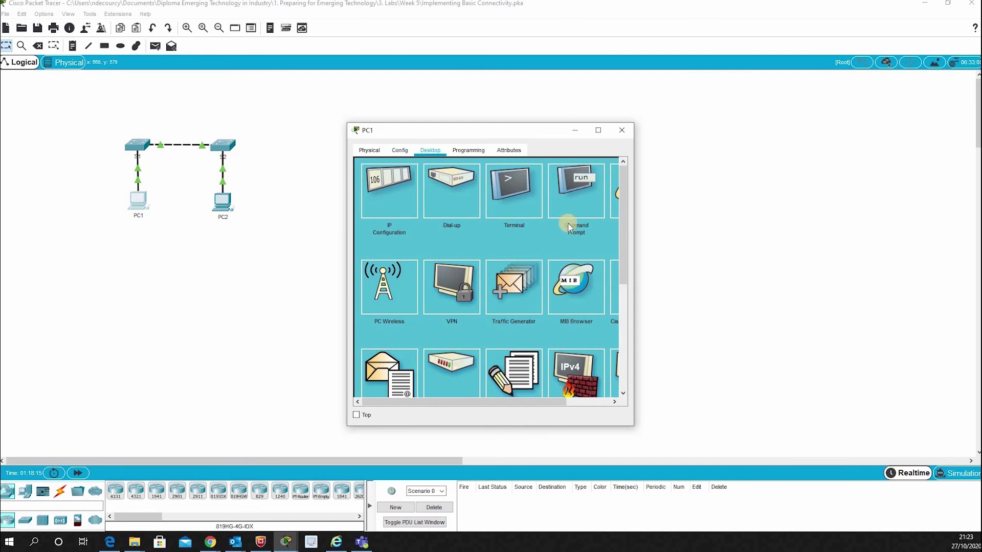
{"action": "left_click", "coordinate": [591, 188]}
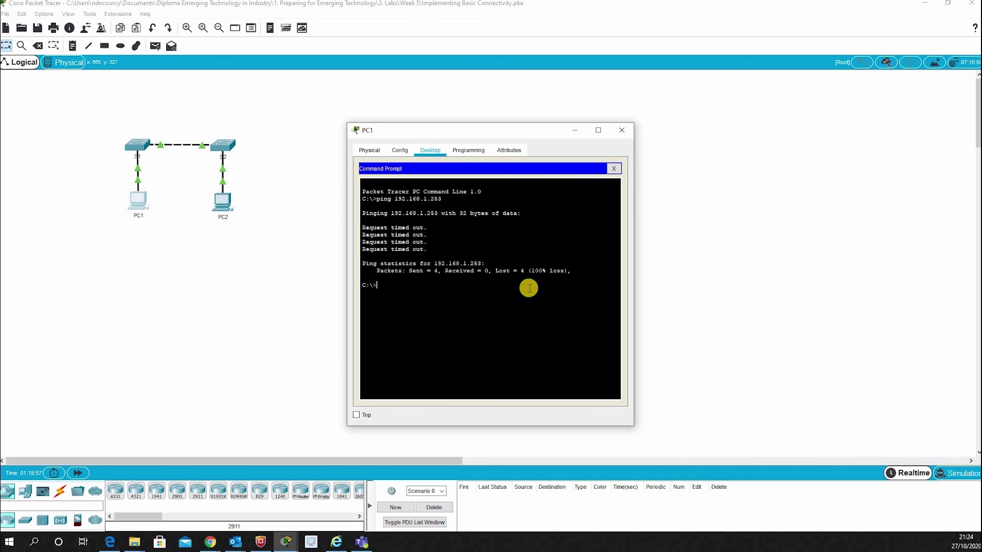
{"action": "type", "text": "ping 192.168.1.2"}
{"action": "key", "text": "Return"}
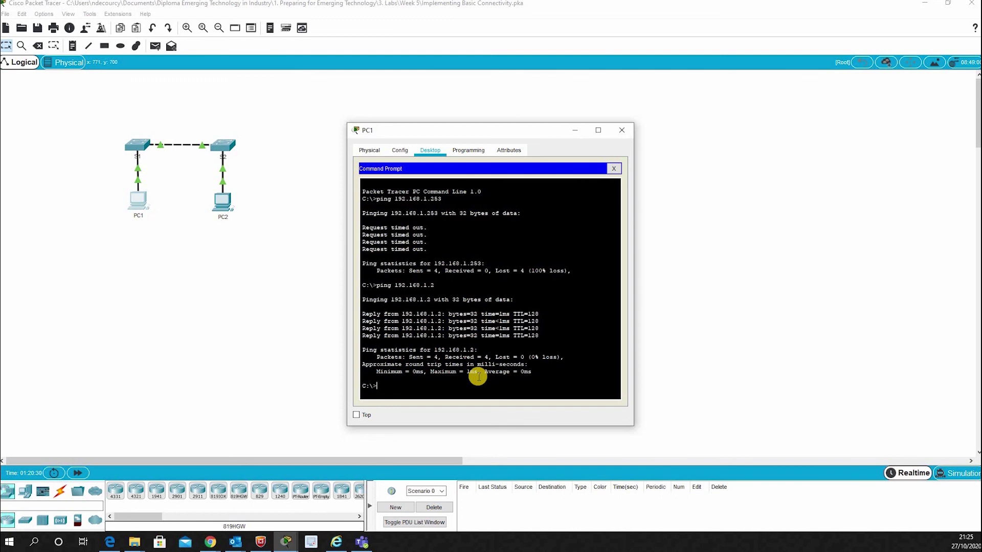
Ping switch S1 at 192.168.1.253 (25% loss), then start pinging S2 at 192.168.1.254.
{"action": "type", "text": "ng 1"}
{"action": "type", "text": "92.168.1.253"}
{"action": "key", "text": "Return"}
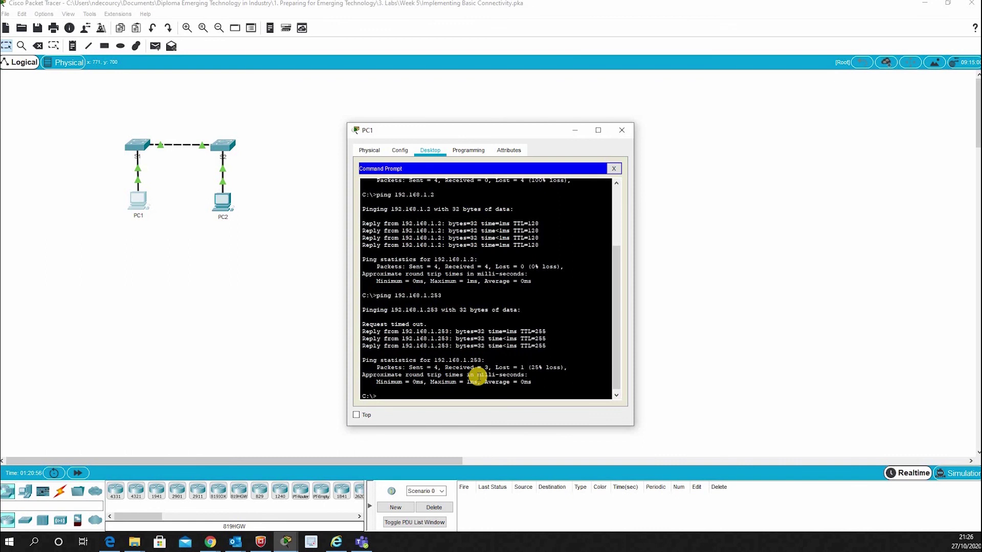
{"action": "type", "text": "ping 192.168.1.254"}
{"action": "key", "text": "Return"}
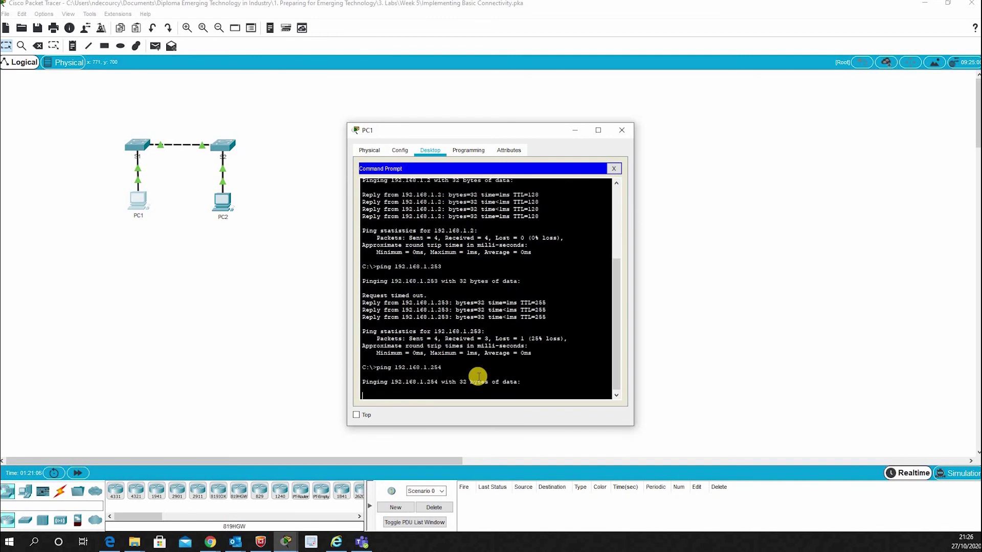